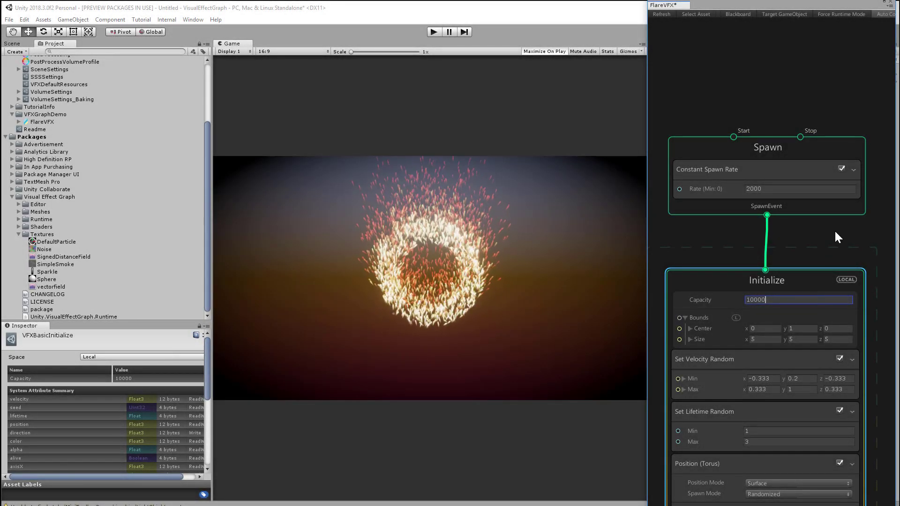
- Raise the Initialize context slightly and open the Position (Torus) Spawn Mode dropdown
middle_click_drag(835, 230, 840, 122)
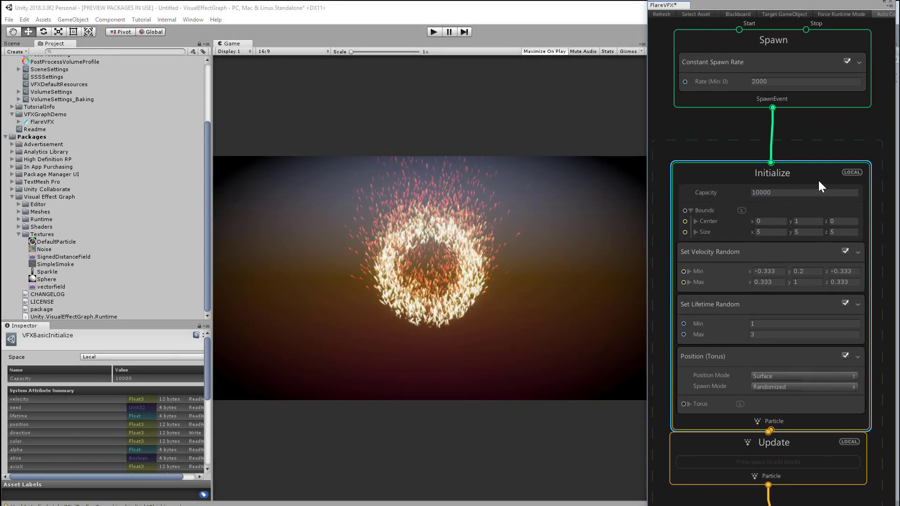
left_click_drag(817, 174, 820, 150)
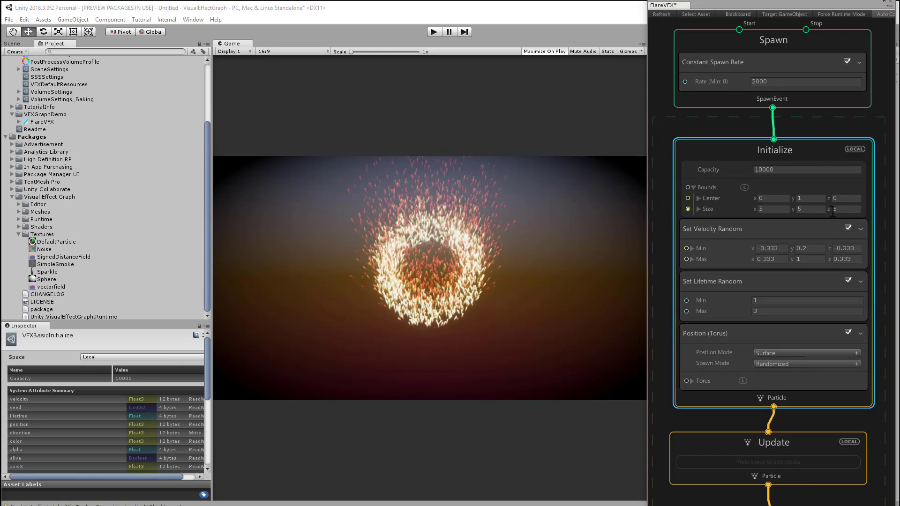
left_click(786, 363)
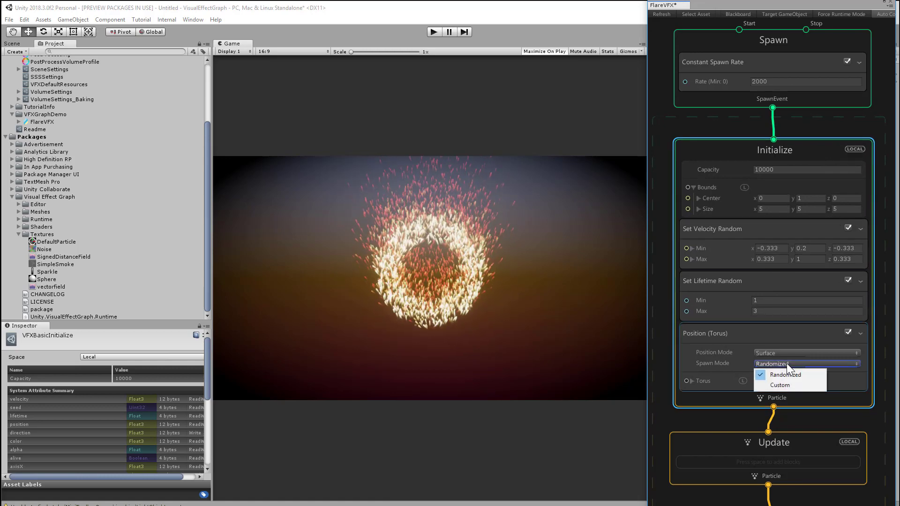
- Switch the torus Spawn Mode to Custom and expand its Torus shape settings
left_click(809, 382)
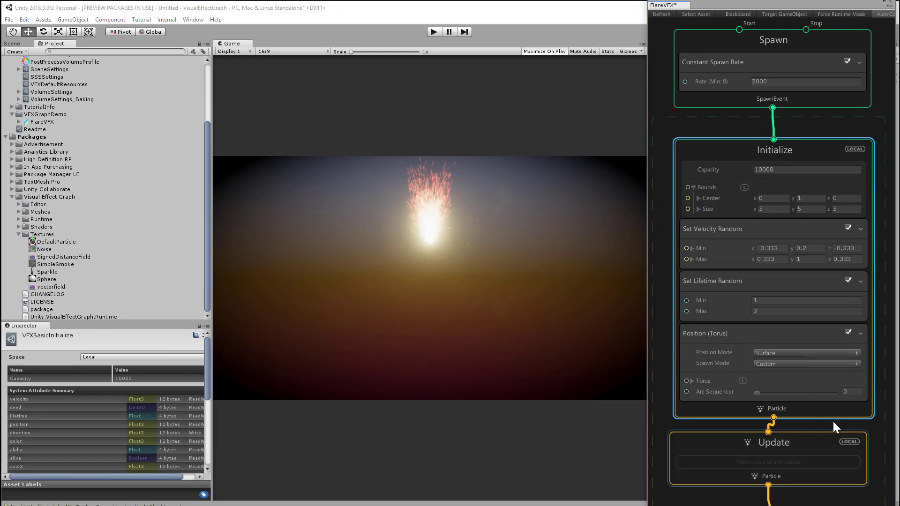
middle_click_drag(836, 414, 834, 306)
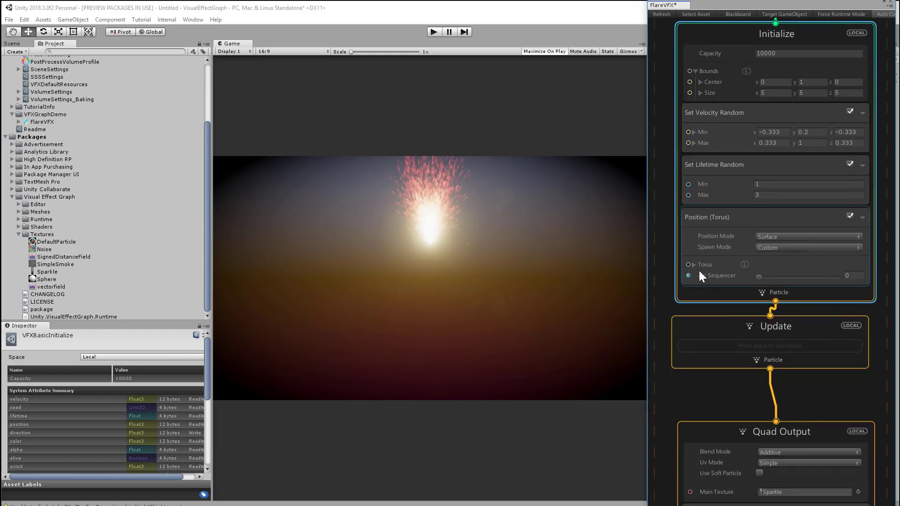
left_click(695, 265)
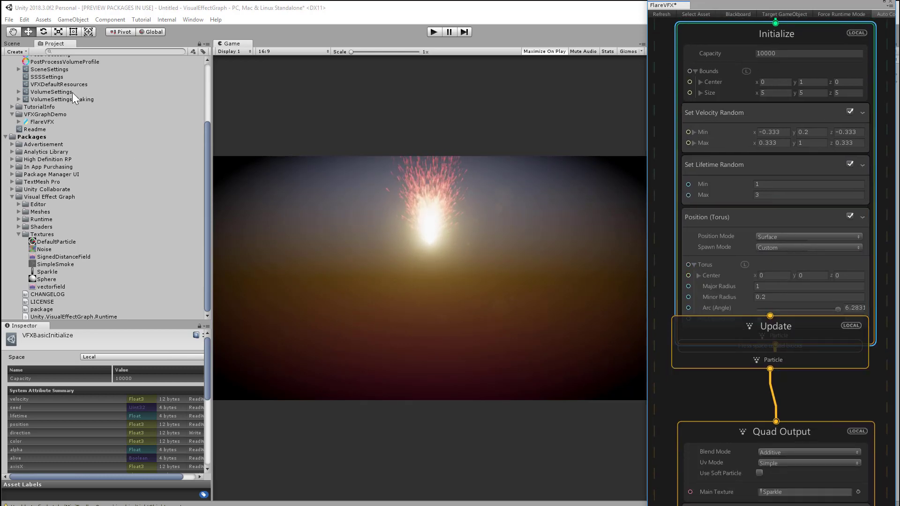
- Check the particles in the Scene view and reattach Update beneath Initialize
left_click(13, 44)
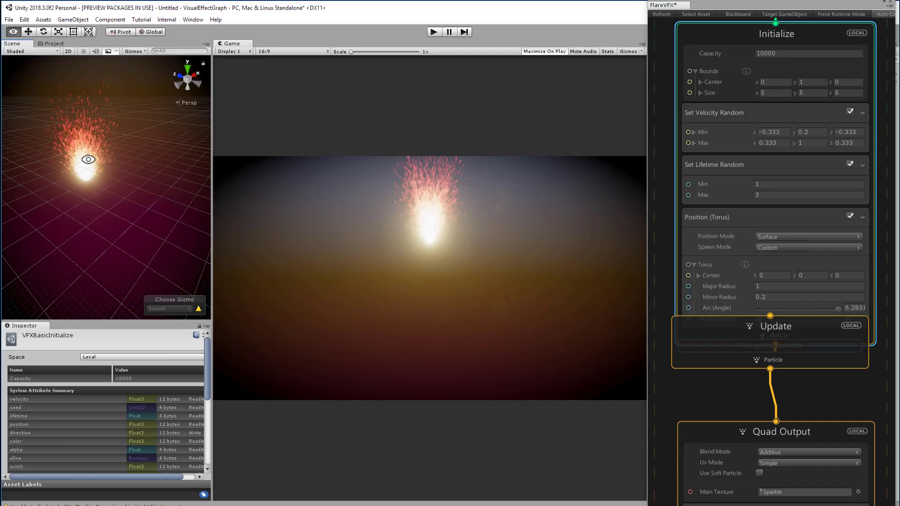
left_click_drag(84, 159, 157, 147, "alt")
scroll(133, 151, "up", 3)
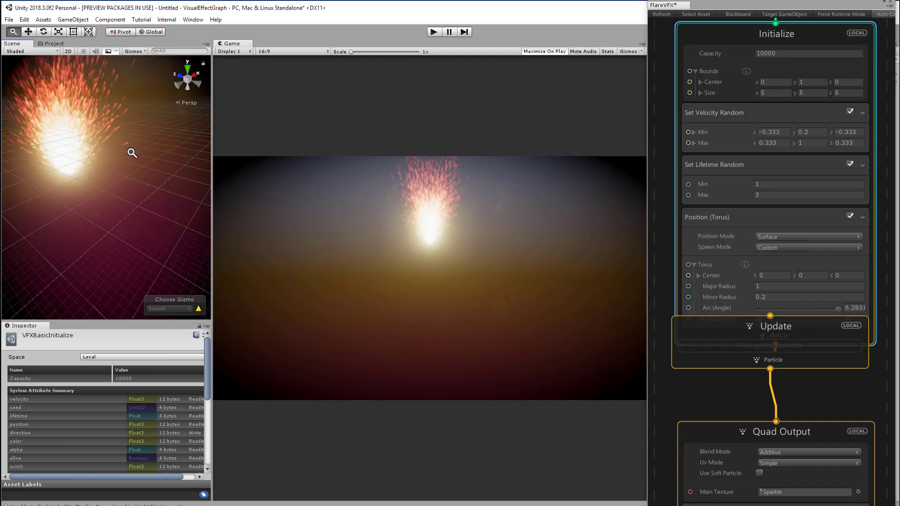
left_click_drag(729, 321, 735, 363)
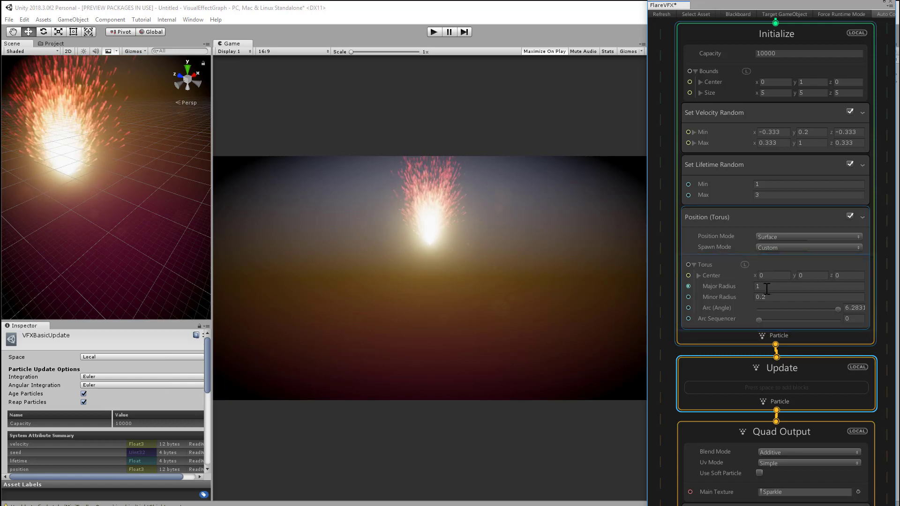
- Try Major Radius 1.5, revert to 1, keep Minor Radius 0.2, and drag Arc (Angle) lower
left_click(776, 277)
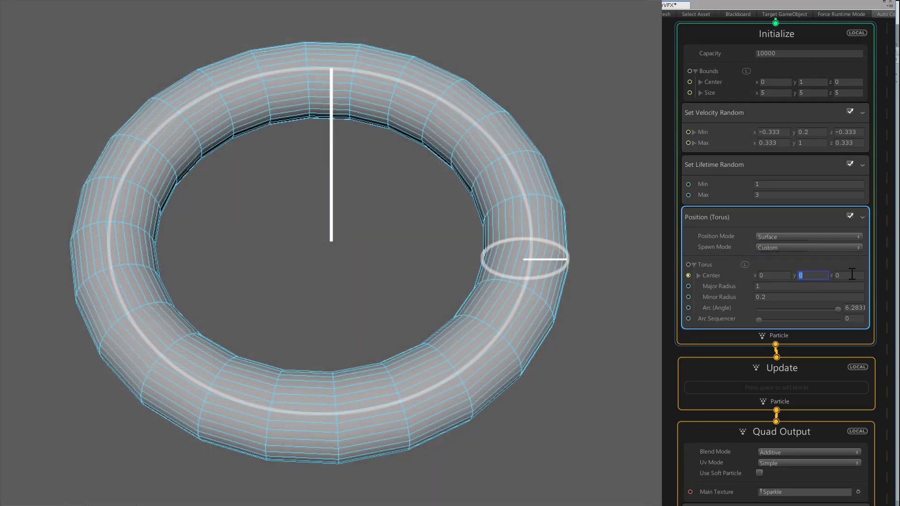
left_click(802, 286)
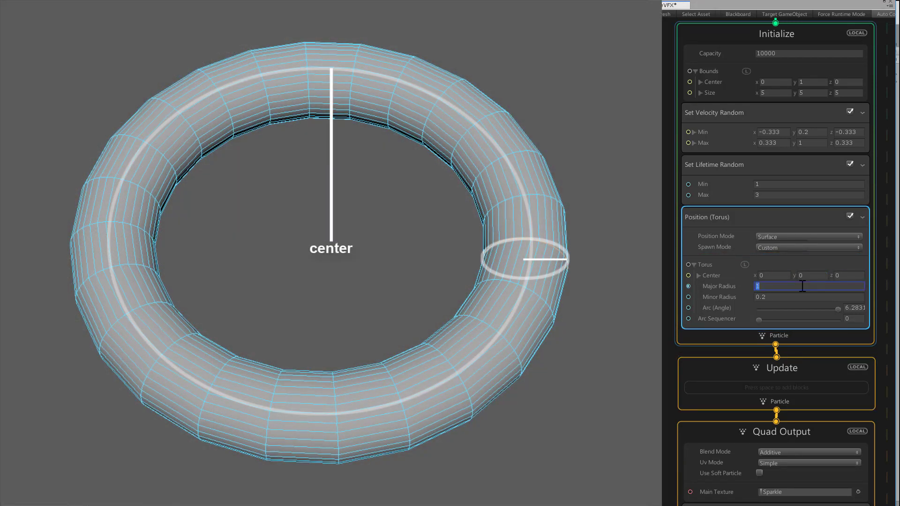
type("1.5")
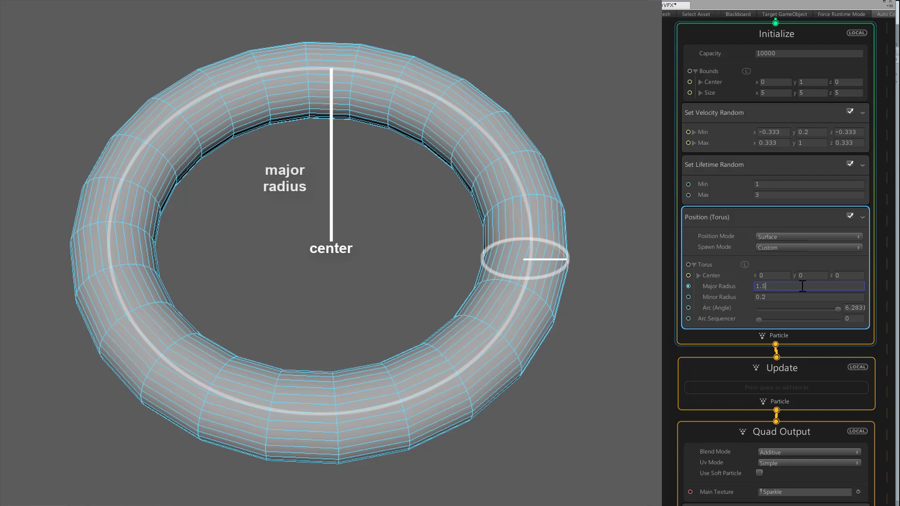
key("BackSpace")
key("BackSpace")
left_click(771, 296)
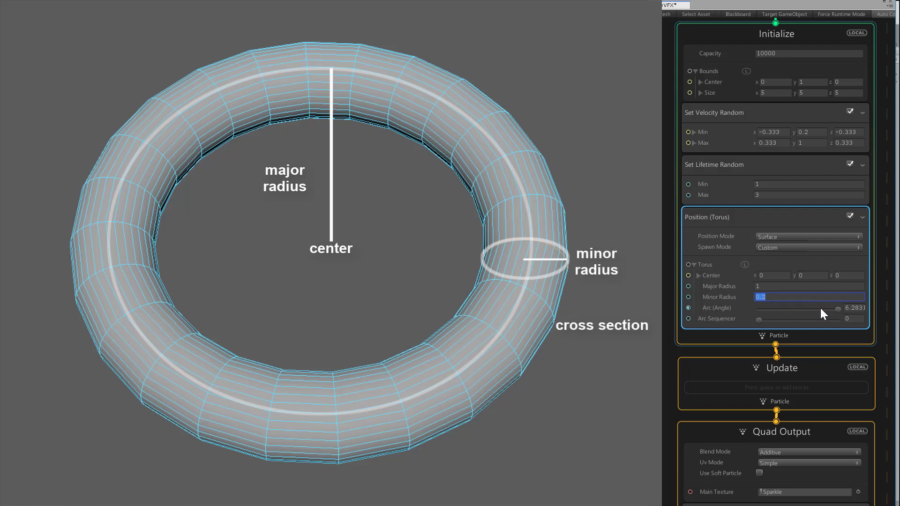
mouse_move(833, 309)
left_mouse_down()
mouse_move(788, 313)
mouse_move(853, 307)
mouse_move(749, 311)
mouse_move(849, 312)
left_mouse_up()
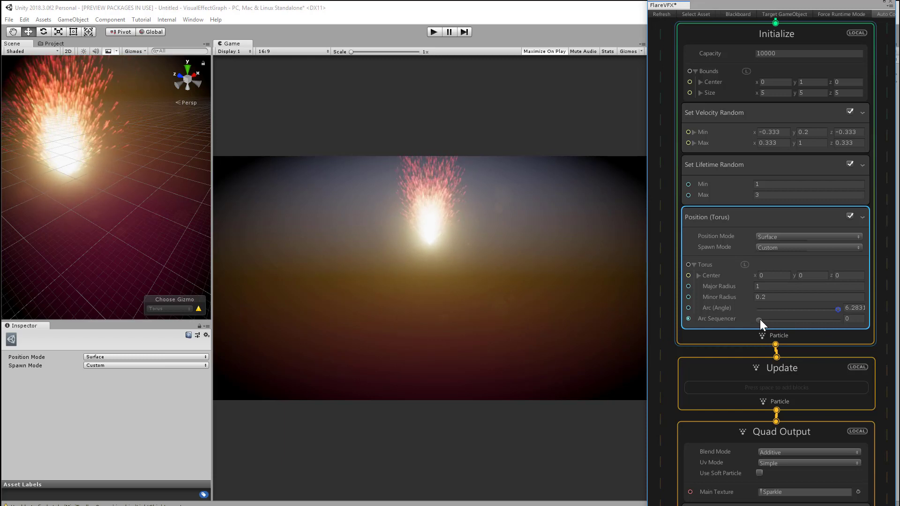
- Sweep the torus Arc Sequencer between 0 and 0.2, settling at 0.4917 with full 6.2831 arc
left_click_drag(760, 319, 844, 323)
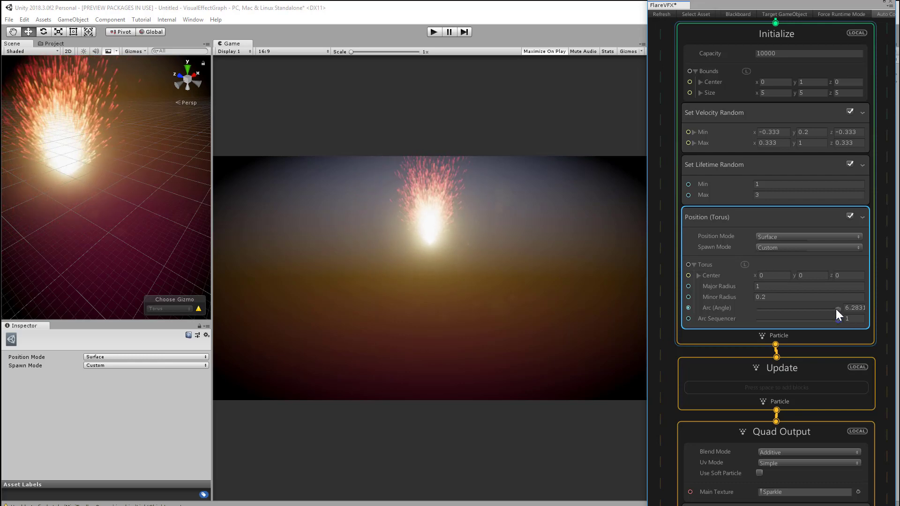
left_click_drag(839, 320, 736, 315)
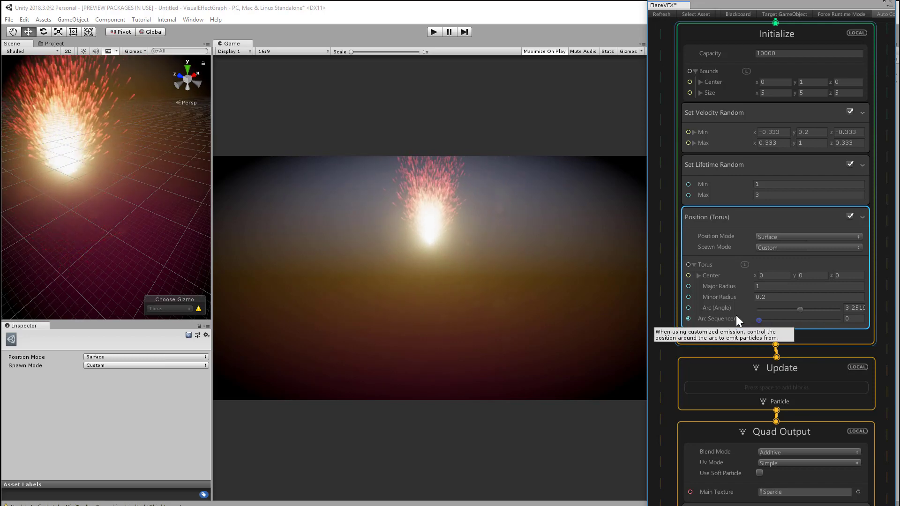
left_click_drag(735, 315, 753, 322)
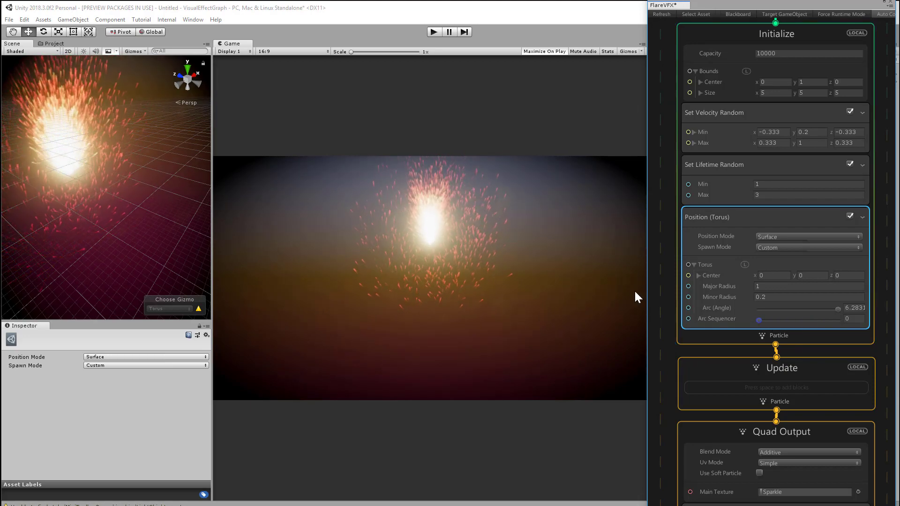
left_click_drag(759, 319, 801, 318)
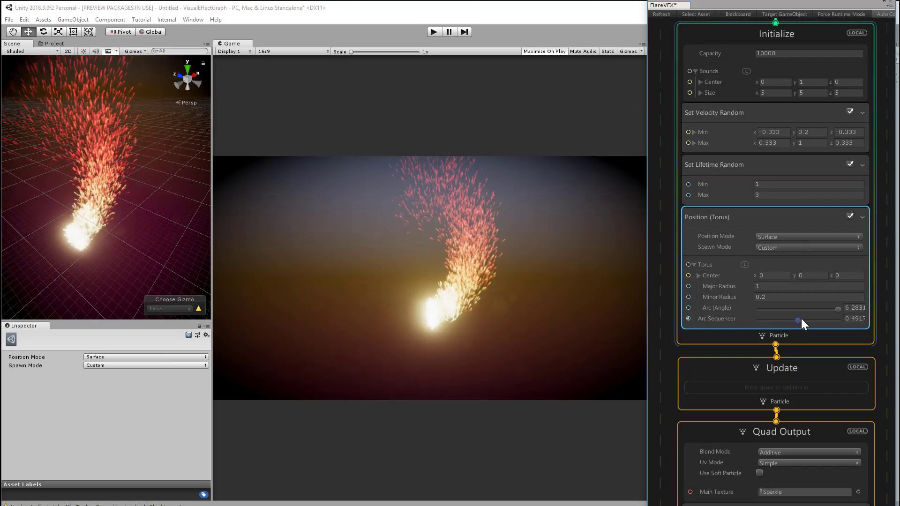
- Disable and cut Set Velocity Random from Initialize, then move Update up and Quad Output down
left_click(760, 110)
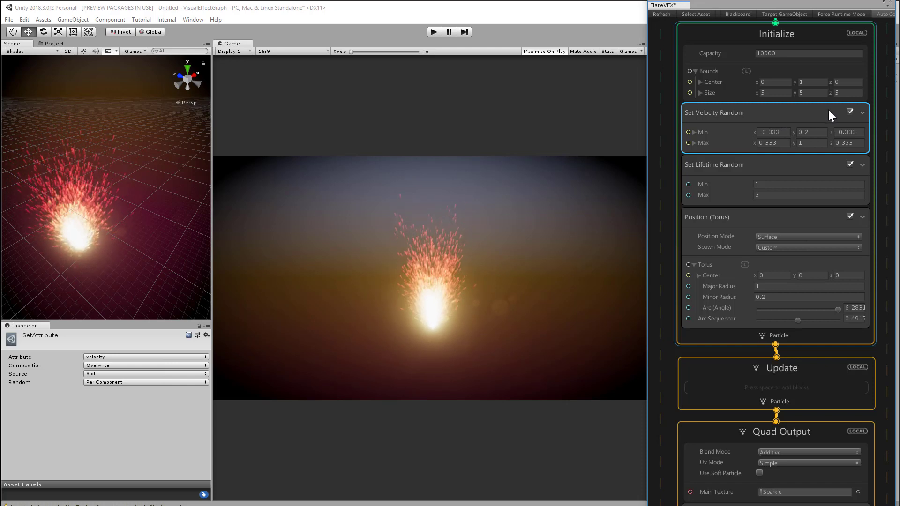
left_click(851, 111)
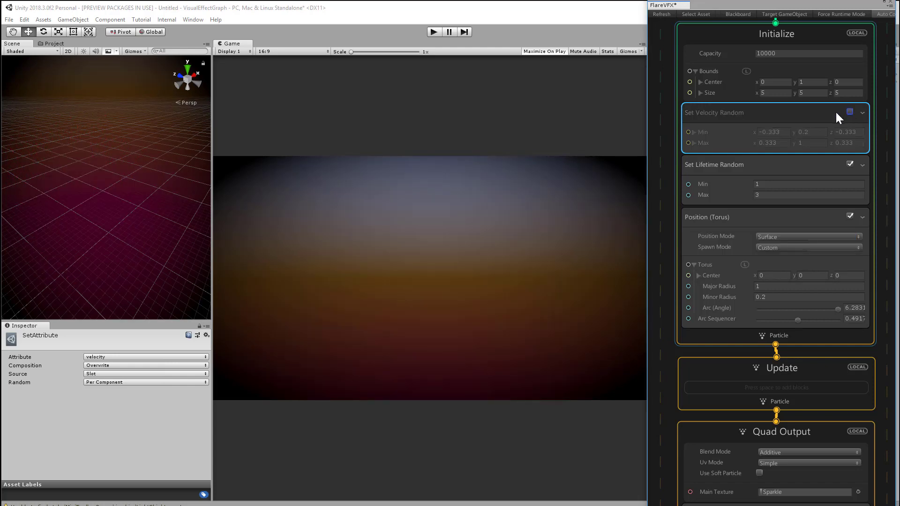
right_click(820, 111)
left_click(841, 153)
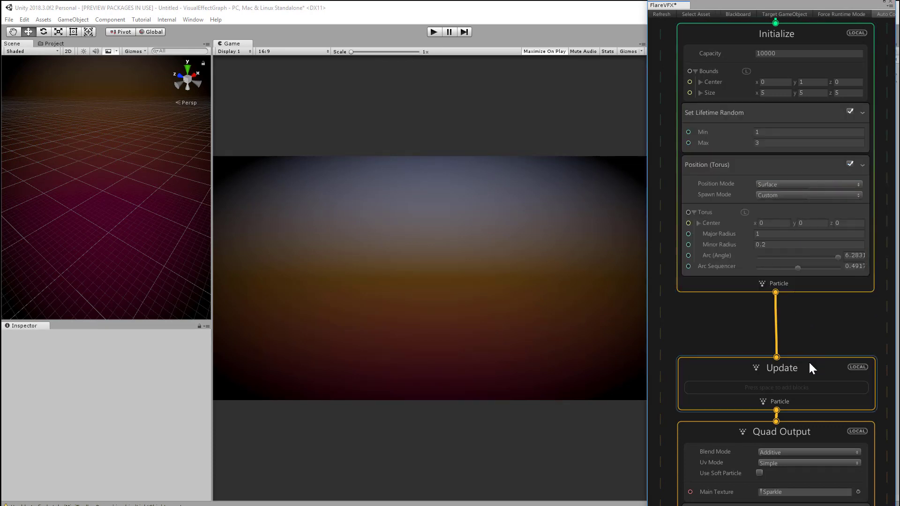
left_click_drag(809, 361, 807, 312)
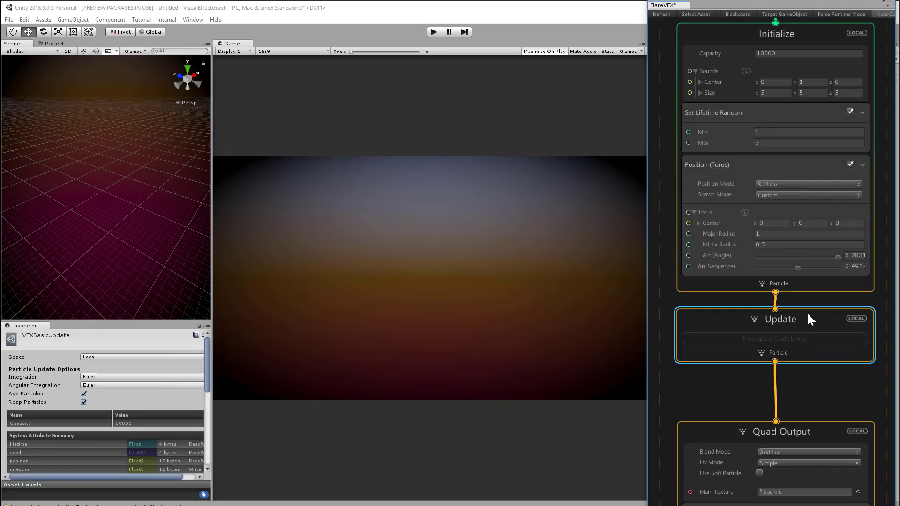
left_click_drag(811, 423, 812, 485)
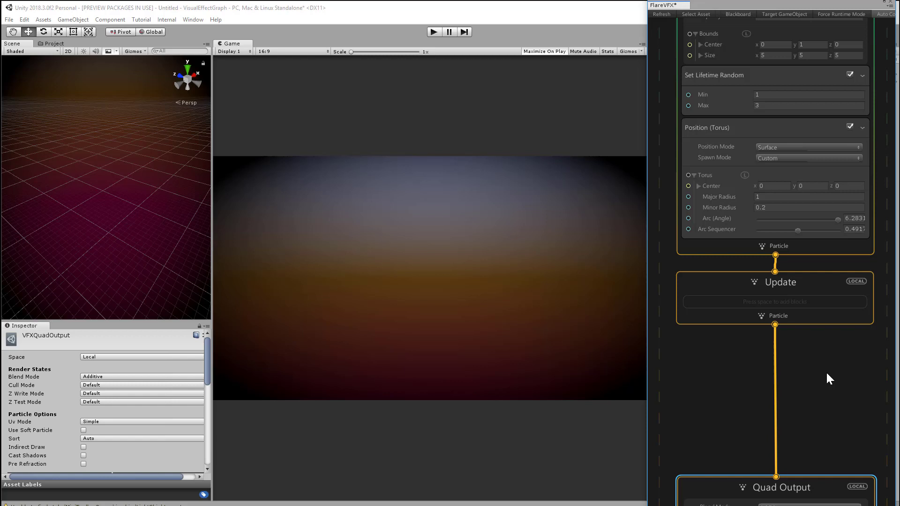
left_click(818, 286)
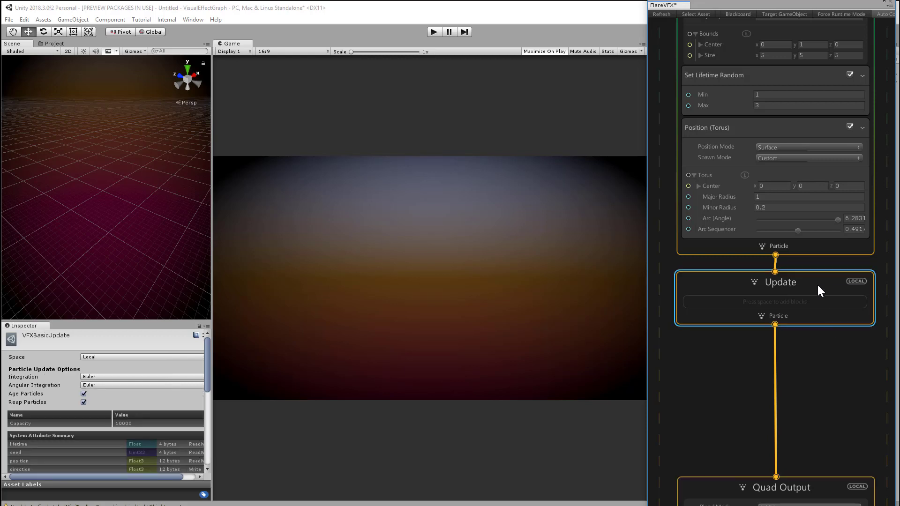
key("space")
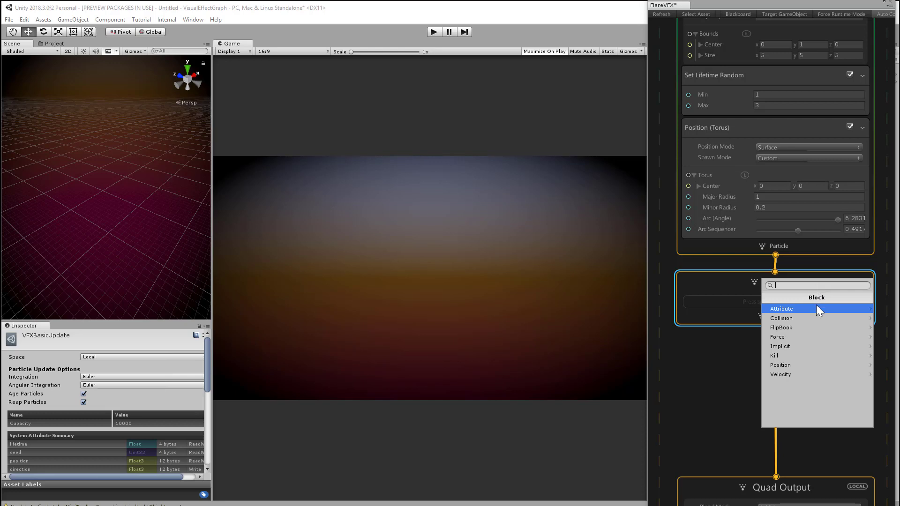
left_click(807, 337)
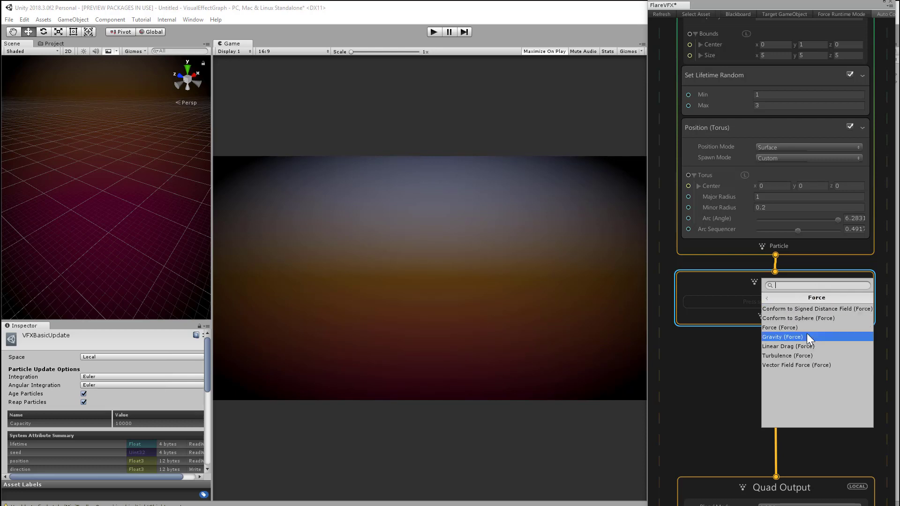
left_click(806, 337)
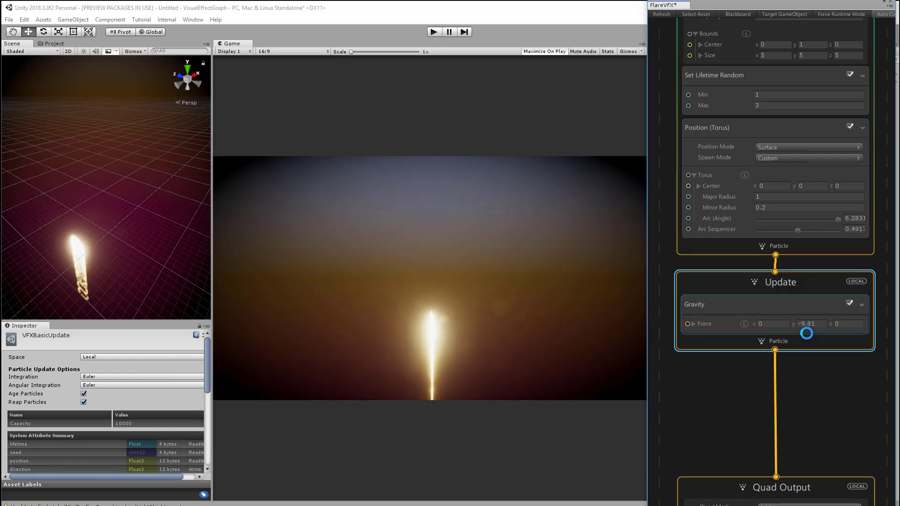
mouse_move(91, 225)
left_mouse_down("alt")
mouse_move(142, 217)
mouse_move(90, 227)
mouse_move(103, 224)
left_mouse_up("alt")
left_click(814, 300)
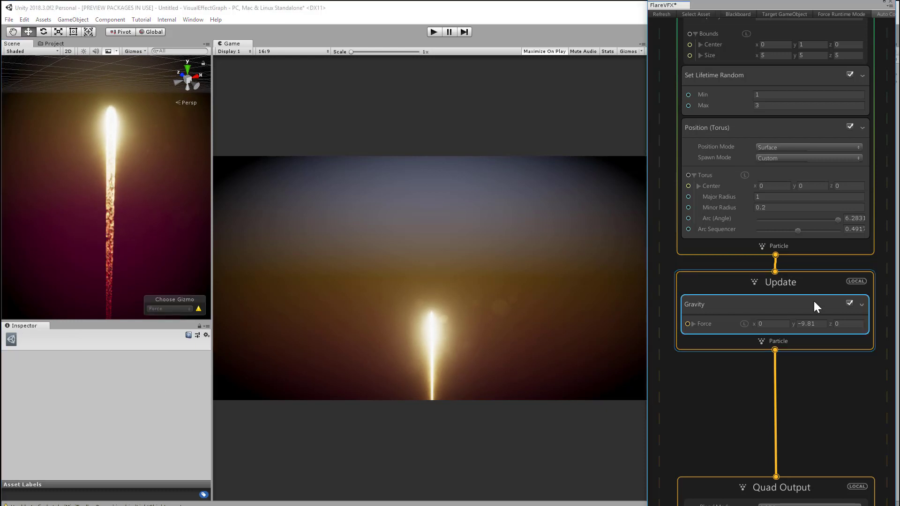
right_click(814, 301)
left_click(838, 366)
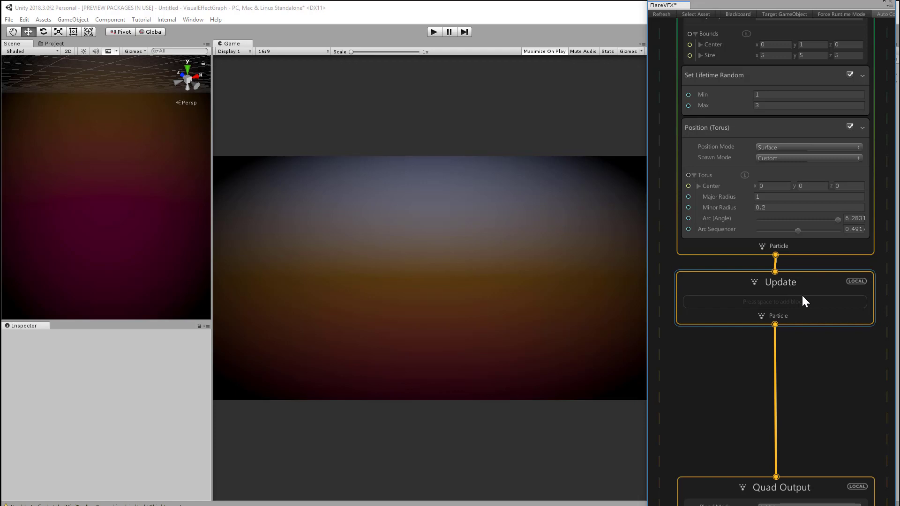
- Add a Turbulence force block to the Update context
left_click(805, 285)
key("space")
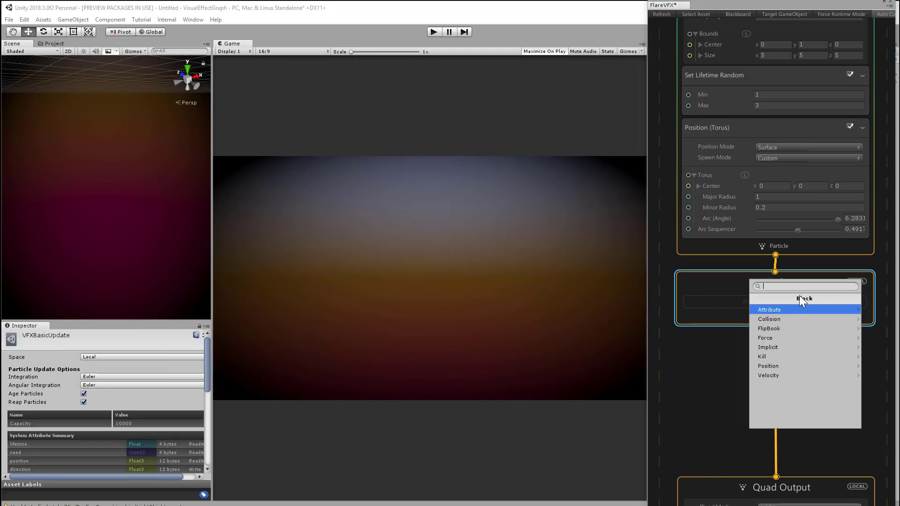
left_click(793, 341)
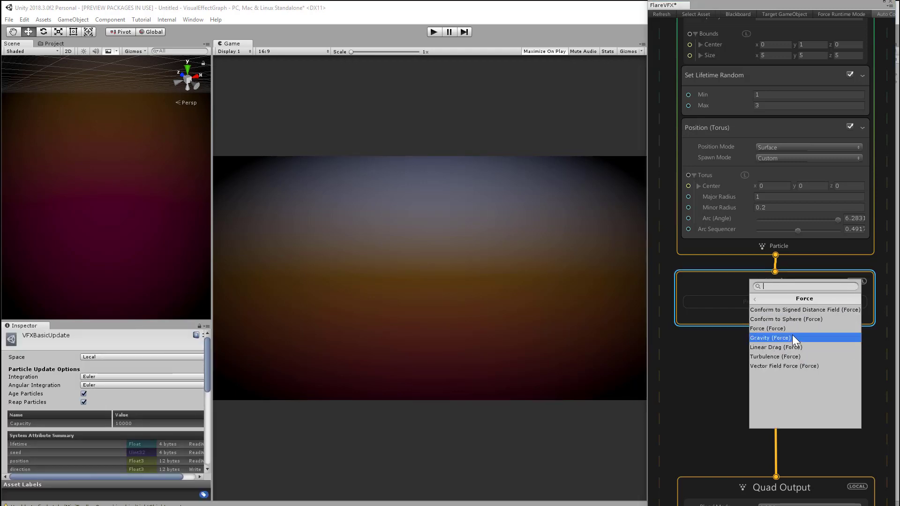
left_click(792, 359)
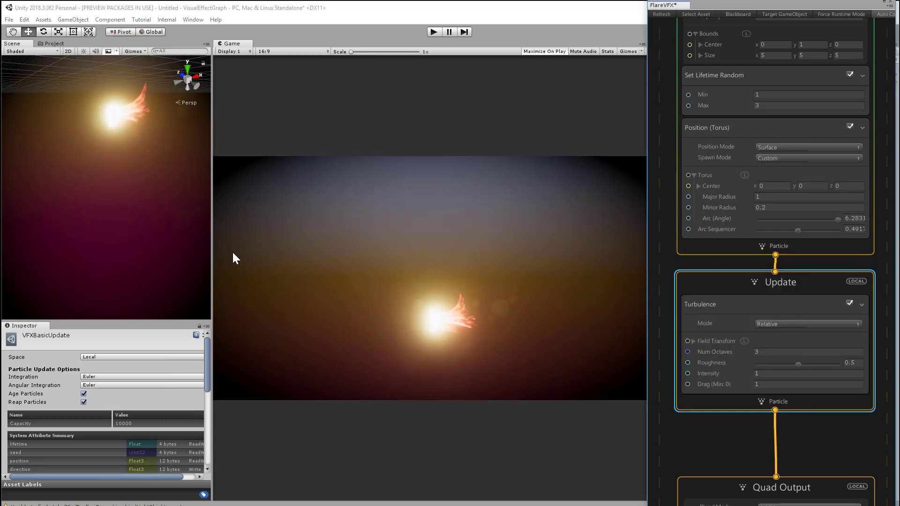
left_click_drag(172, 205, 87, 237, "alt")
- Set the Turbulence Roughness to 0.8 and Intensity to 4
left_click_drag(797, 365, 821, 367)
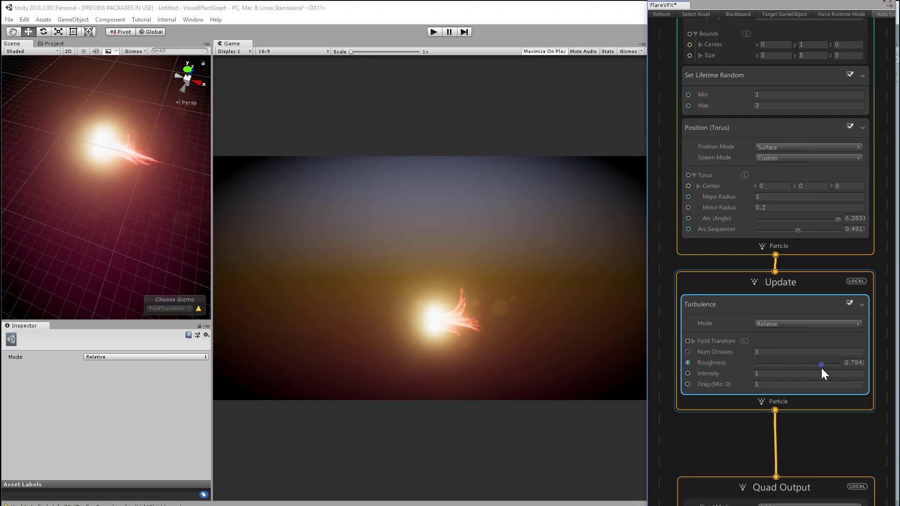
left_click(850, 364)
type(".8")
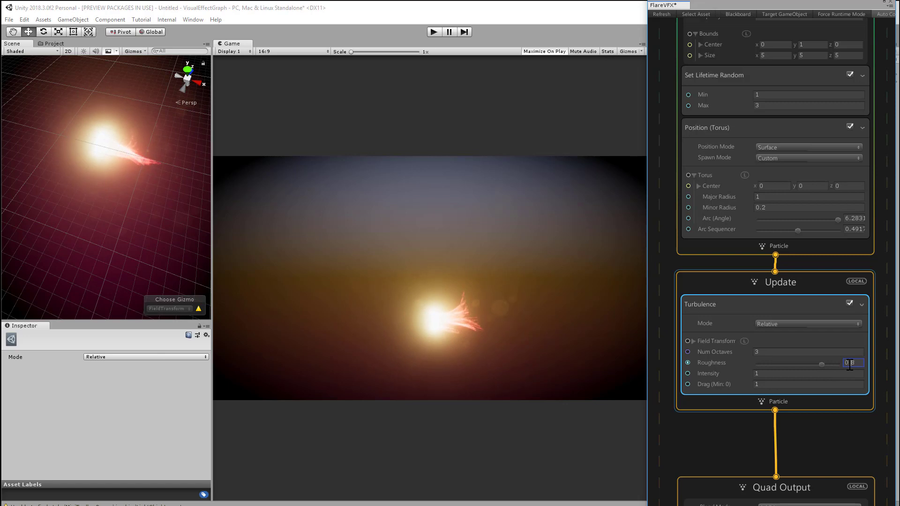
left_click(761, 373)
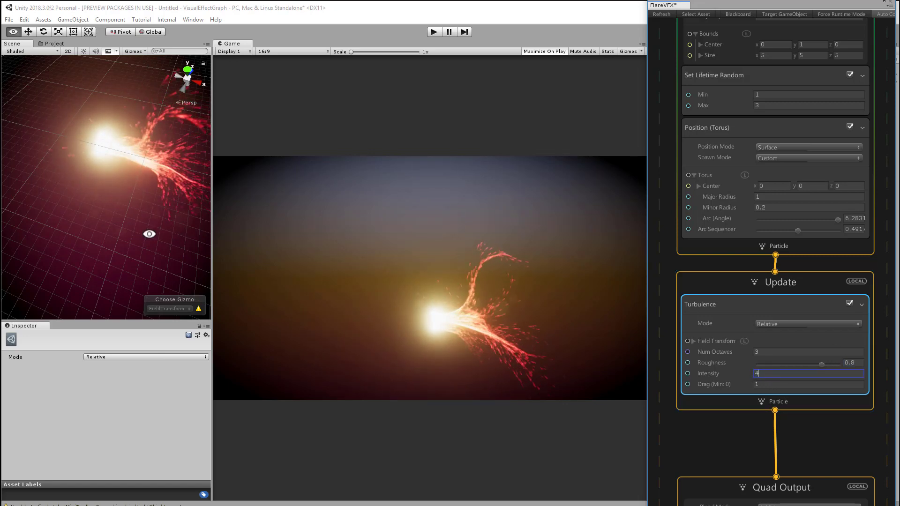
left_click_drag(149, 233, 892, 221, "alt")
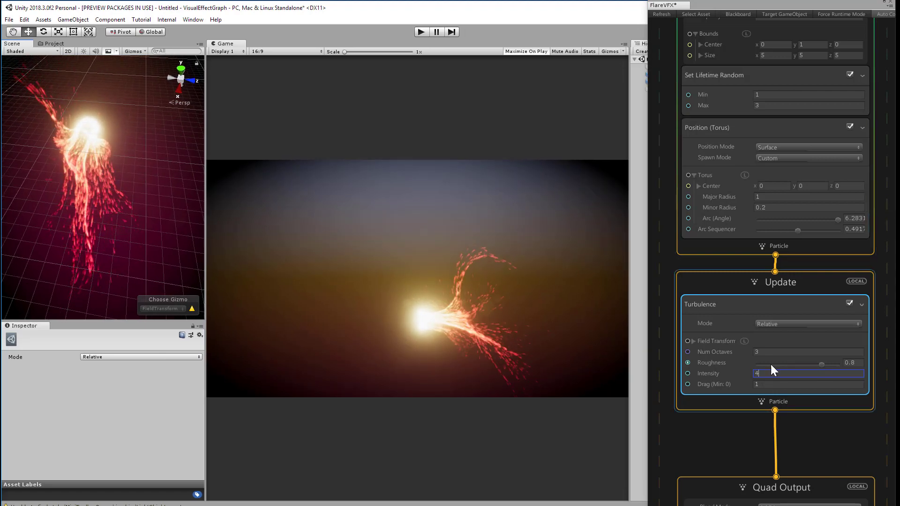
- Add a Vector Field Force block from the Force category to the Update context
left_click(716, 280)
key("space")
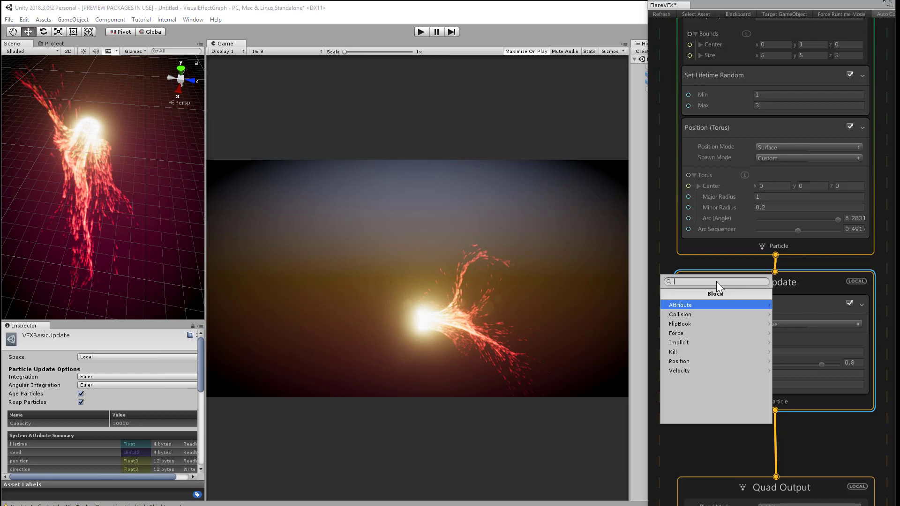
left_click(704, 333)
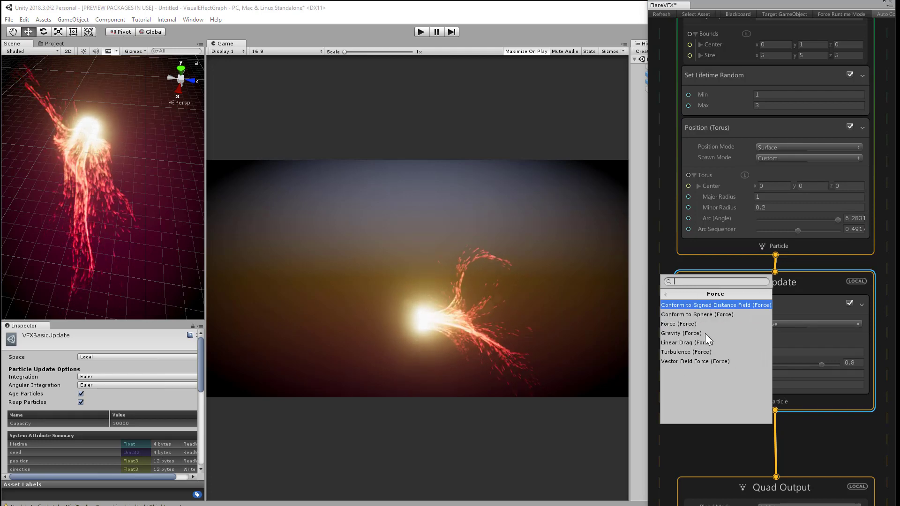
left_click(709, 360)
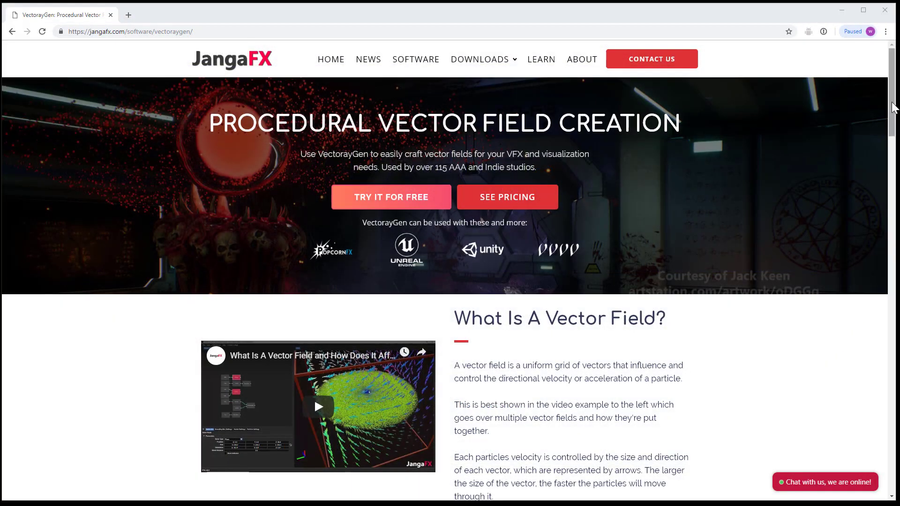
- Scroll the VectorayGen page down to the 'What Is A Vector Field?' section
left_click_drag(896, 99, 893, 146)
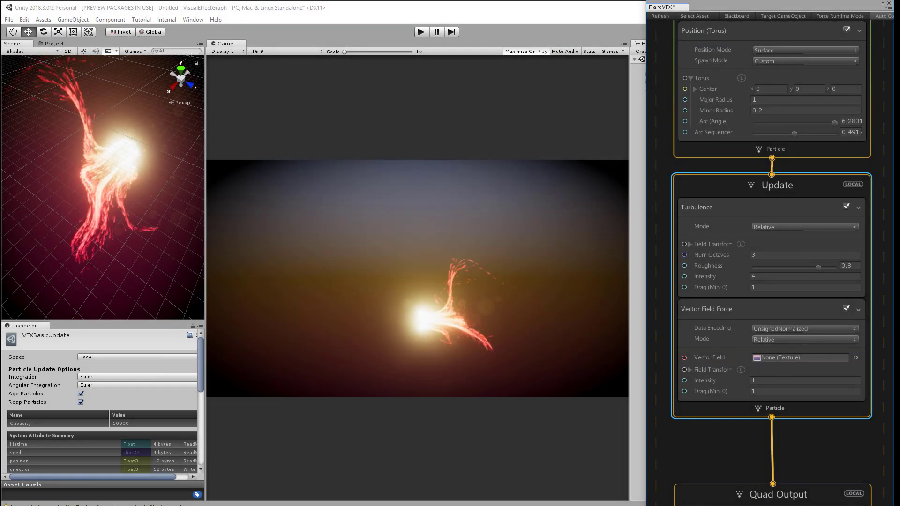
- Assign the vectorfield texture to the Vector Field slot and expand Field Transform
left_click(52, 44)
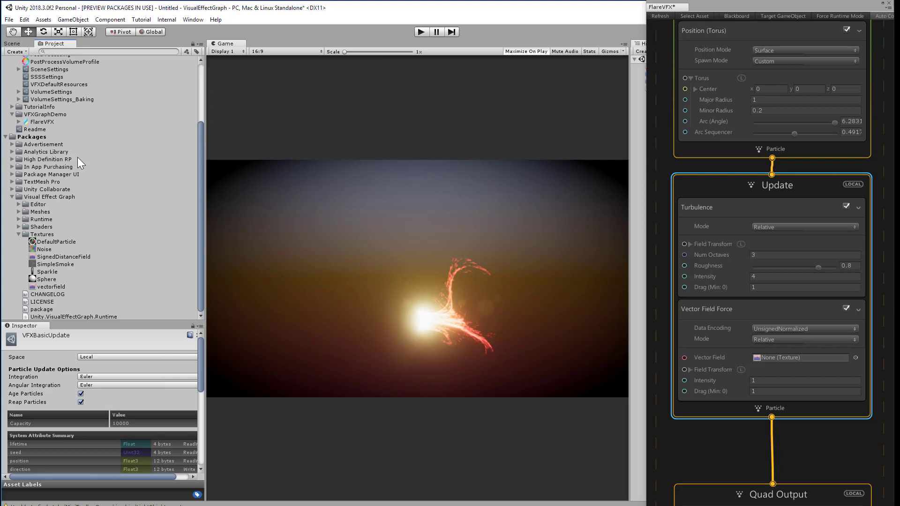
left_click_drag(56, 287, 359, 296)
left_click_drag(624, 318, 779, 358)
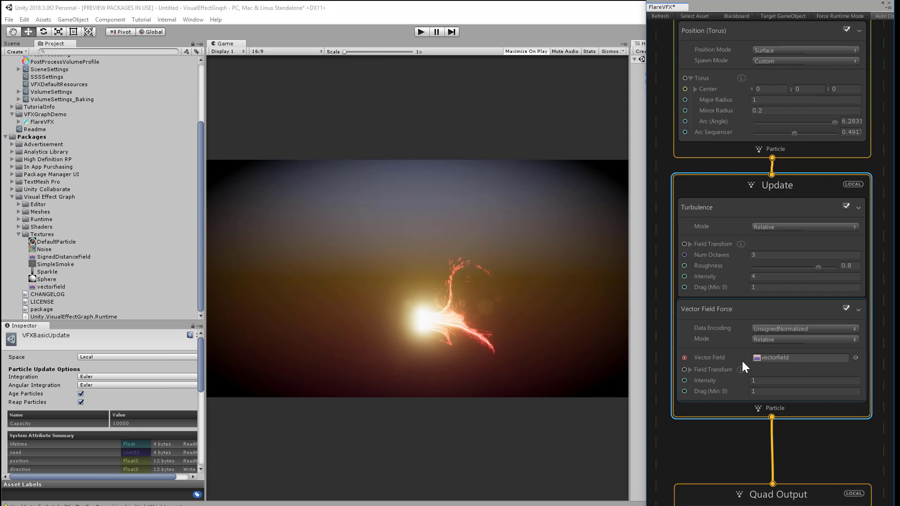
left_click(690, 370)
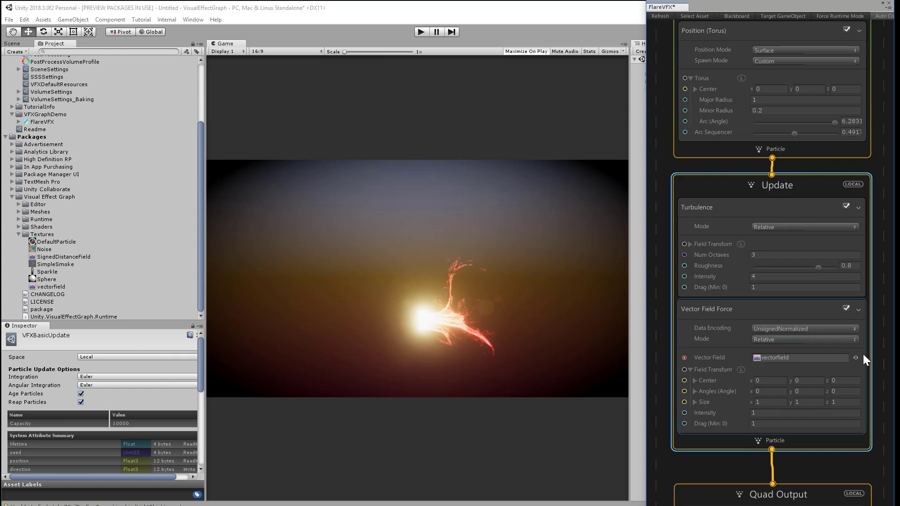
- Set the vector field's Field Transform Size to 2, 2, 2
left_click(776, 403)
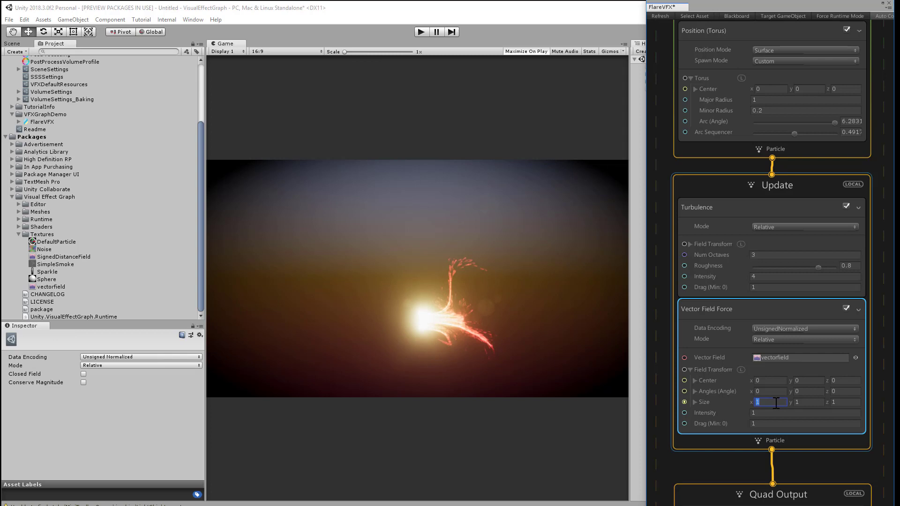
left_click(17, 45)
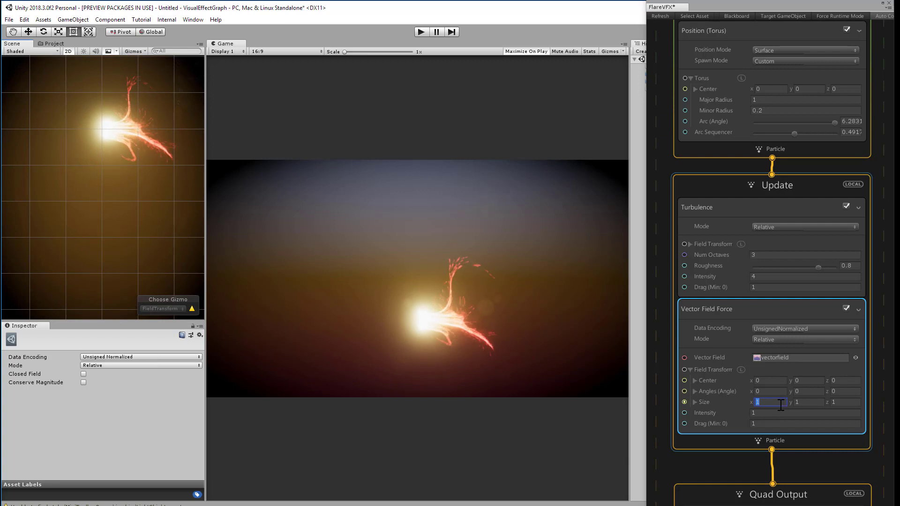
type("12")
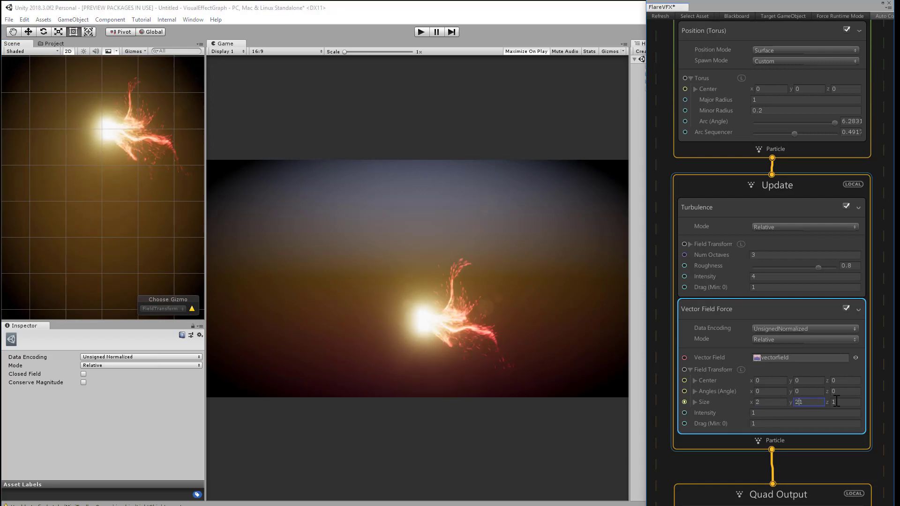
left_click(828, 401)
type("2")
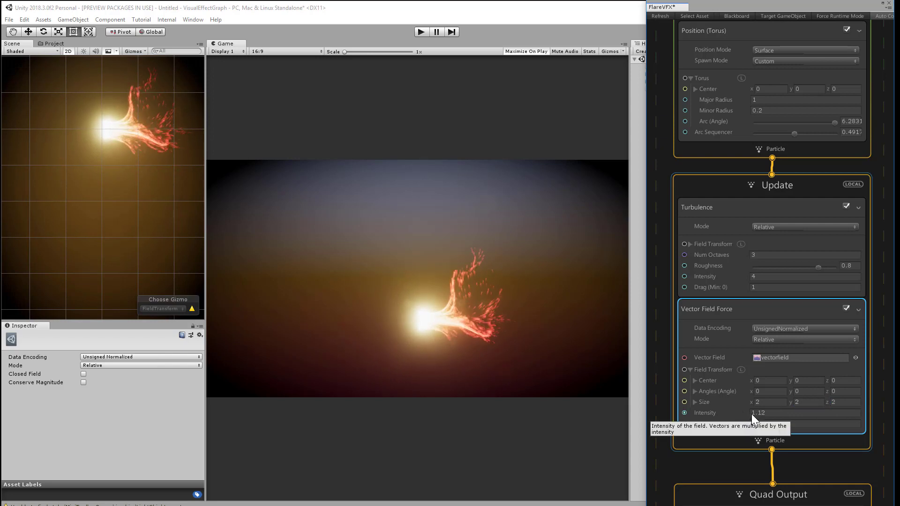
- Set the vector field Intensity to 14.06 and Drag to 1.21
left_click_drag(752, 414, 765, 414)
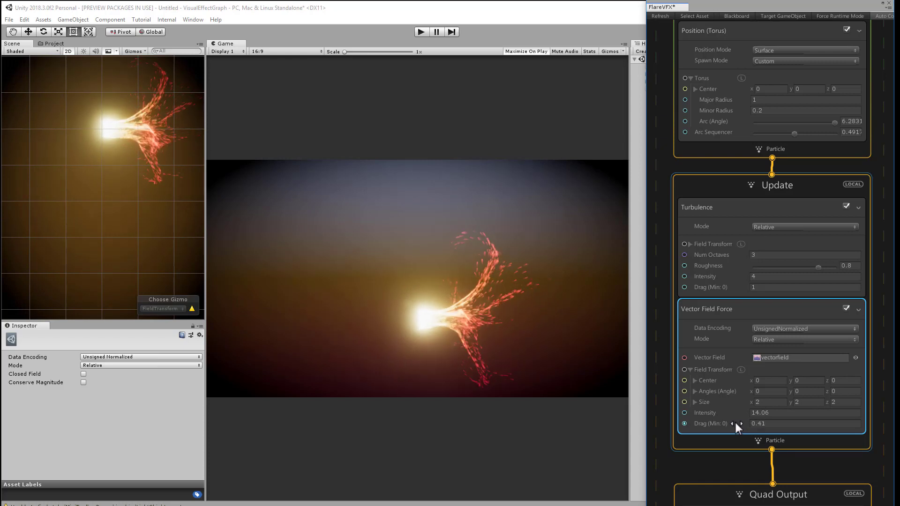
mouse_move(735, 421)
left_mouse_down()
mouse_move(755, 423)
mouse_move(745, 422)
left_mouse_up()
middle_click_drag(155, 228, 103, 234)
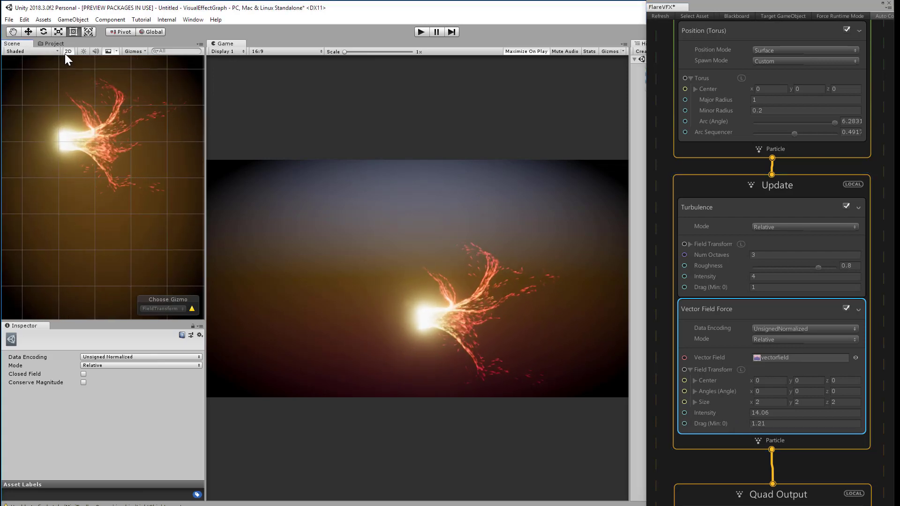
left_click(67, 52)
left_click_drag(83, 70, 70, 197, "alt")
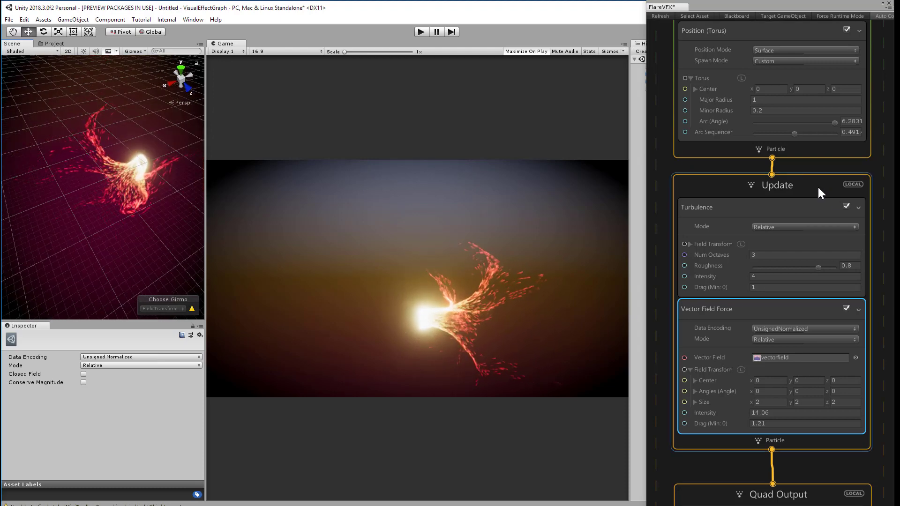
middle_click_drag(876, 164, 859, 426)
- Set Constant Spawn Rate to 10000 and Initialize Capacity to 50000
left_click(755, 122)
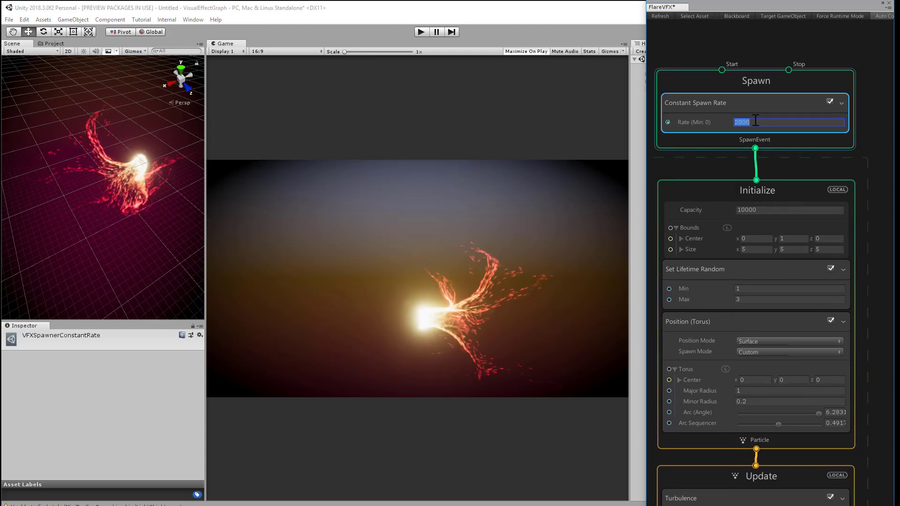
type("10000")
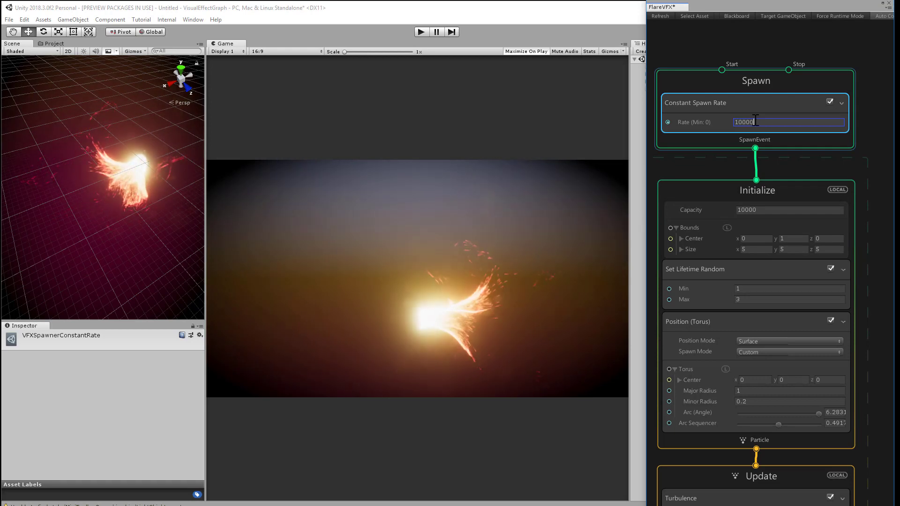
left_click(764, 210)
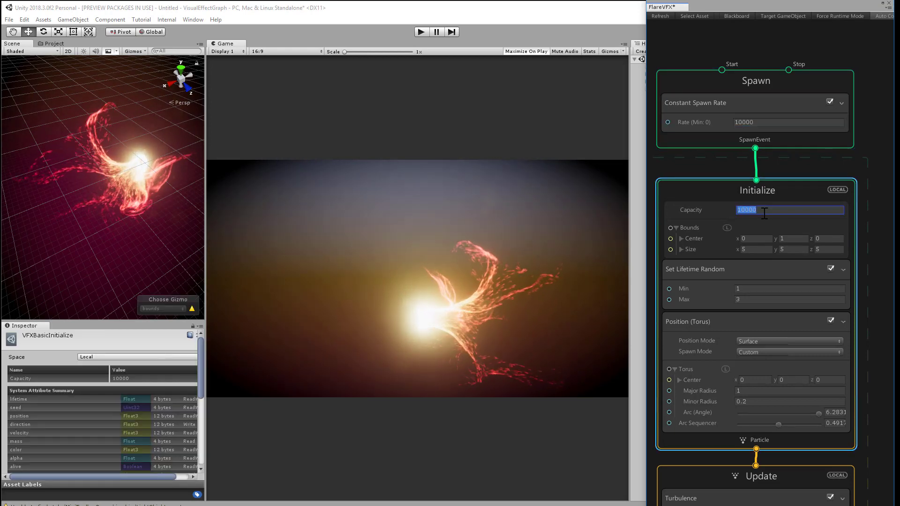
type("5000")
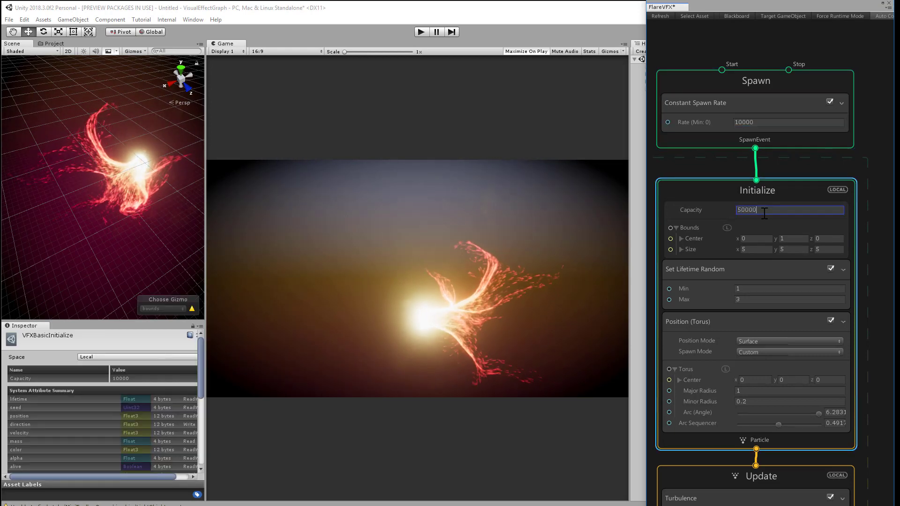
type("0")
key("Return")
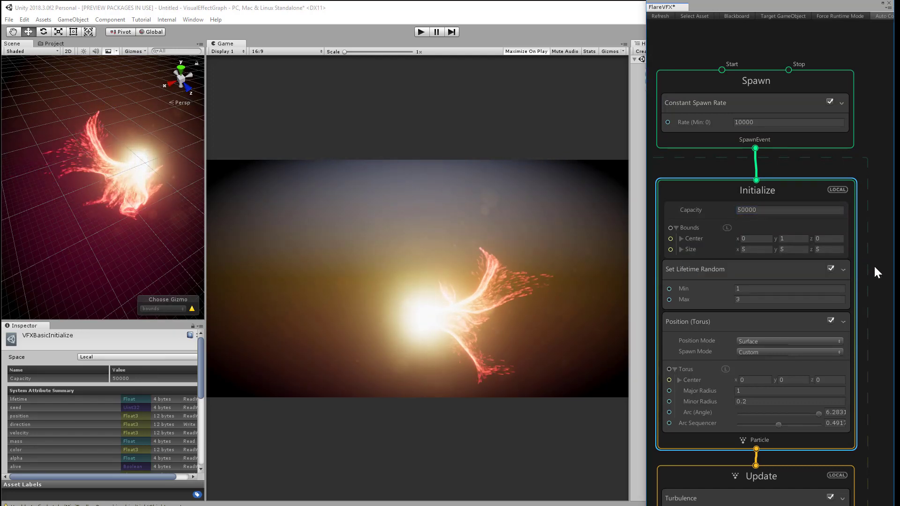
- Set Set Lifetime Random to a minimum of 2 and maximum of 5
middle_click_drag(874, 266, 883, 199)
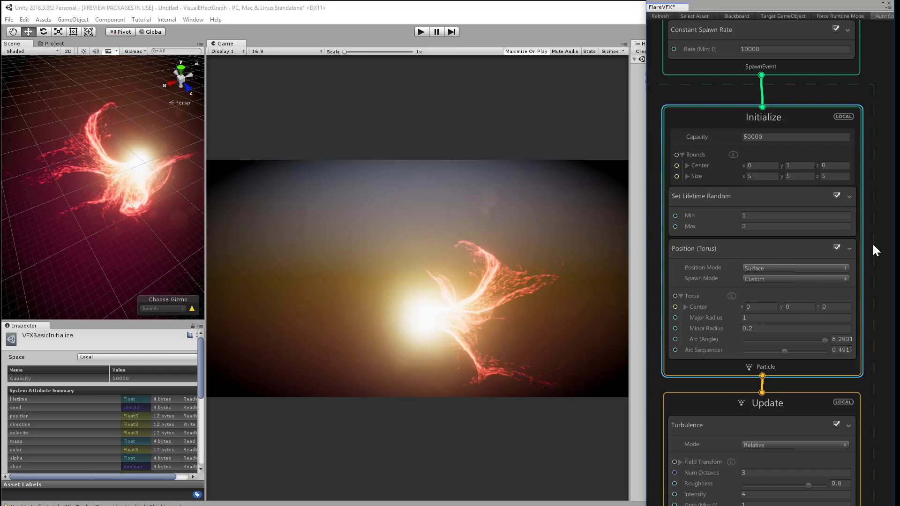
left_click(775, 215)
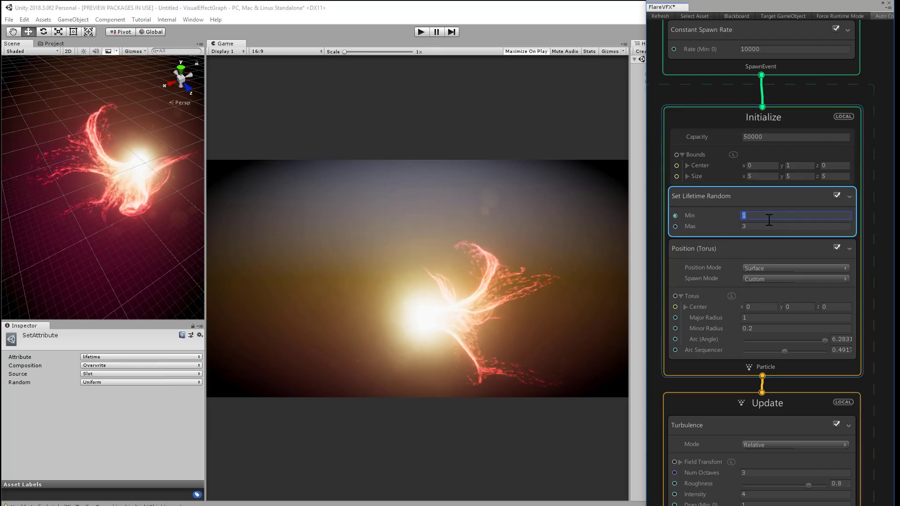
type("2")
left_click(761, 224)
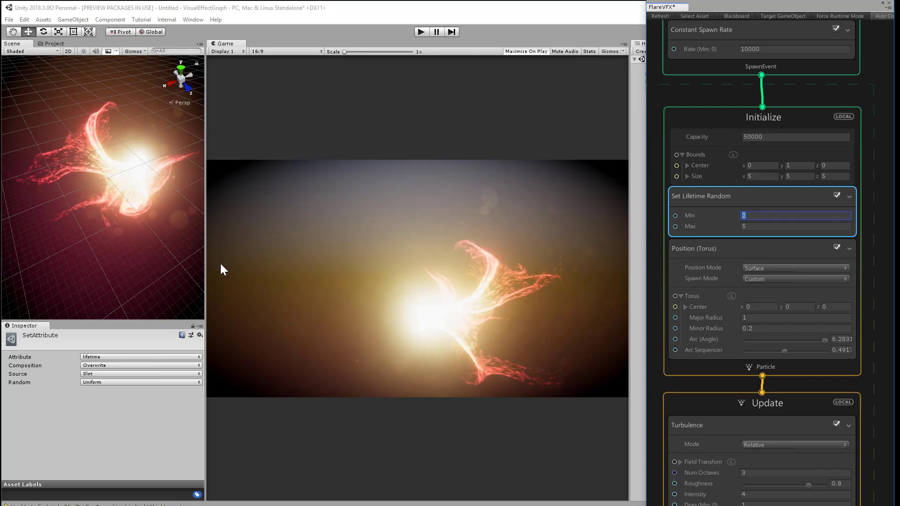
left_click_drag(134, 265, 86, 268, "alt")
- Set the Quad Output's Set Size block to 0.6
right_click_drag(86, 267, 89, 263, "alt")
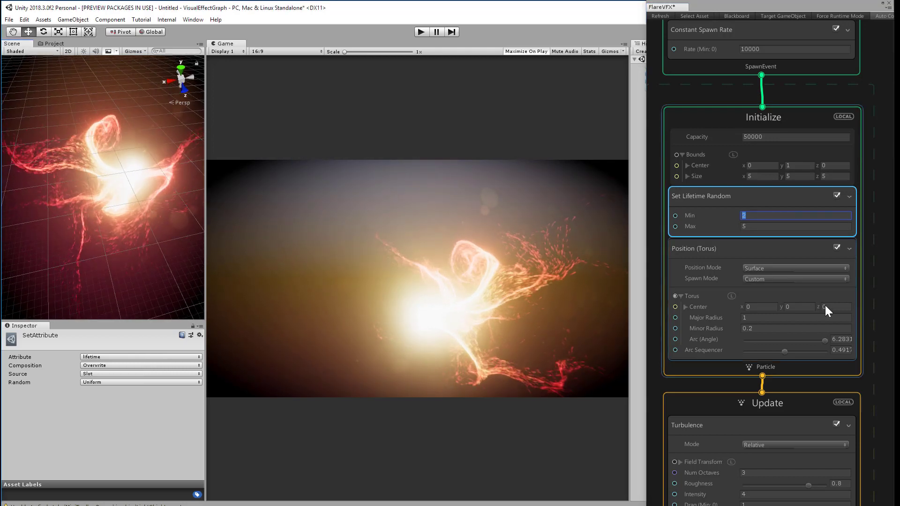
middle_click_drag(878, 315, 881, 112)
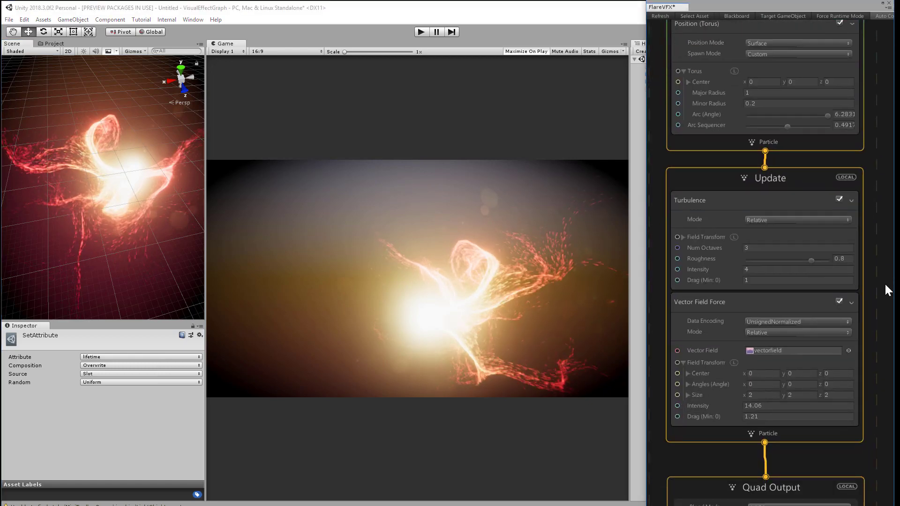
middle_click_drag(881, 298, 881, 40)
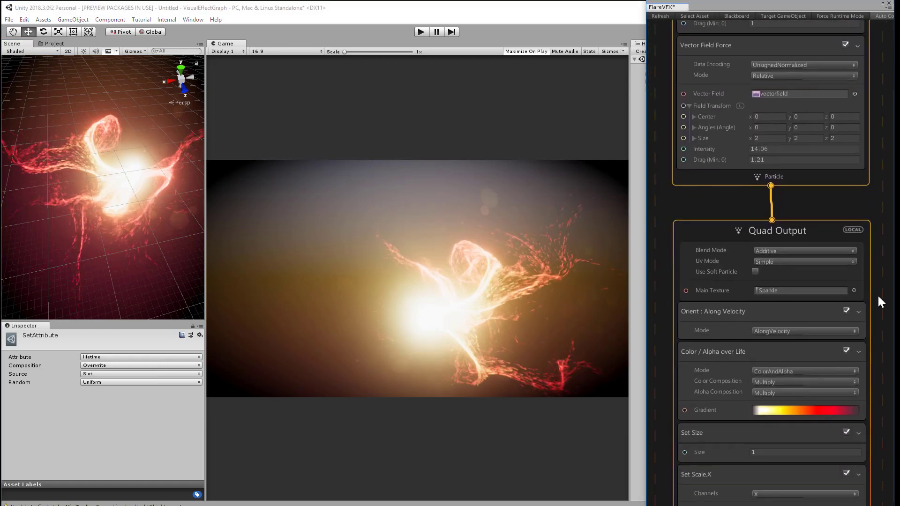
middle_click_drag(879, 294, 876, 123)
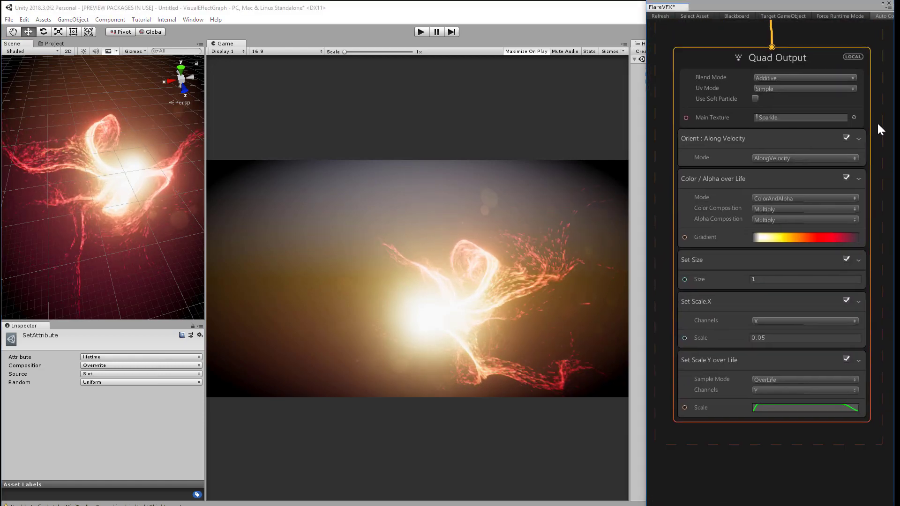
left_click(782, 279)
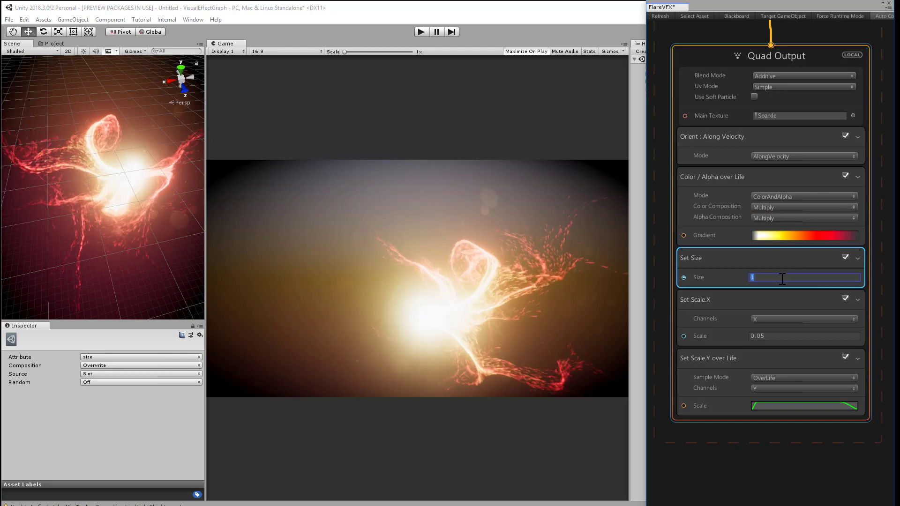
type(".6")
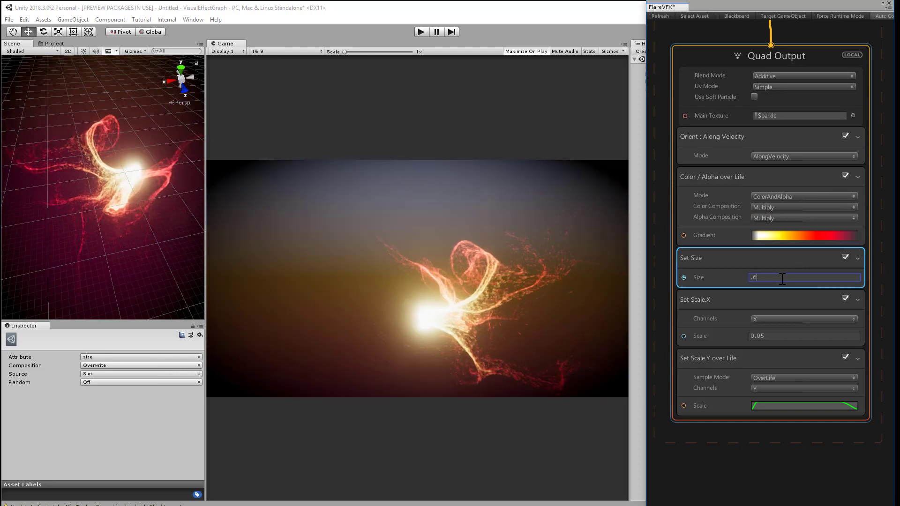
- Change the Set Scale.X value from 0.05 to 0.02 and inspect the thinner streaks
left_click(771, 335)
key("BackSpace")
type("2")
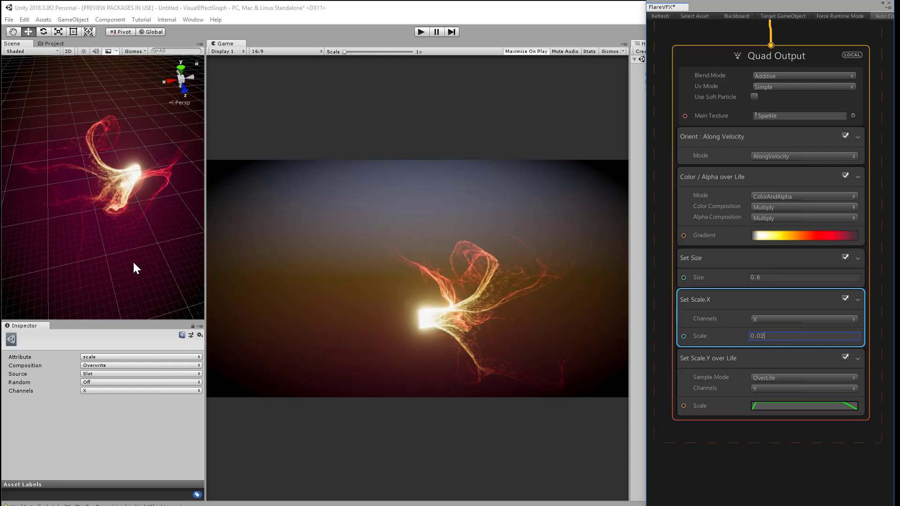
left_click_drag(118, 265, 151, 237, "alt")
right_click_drag(116, 253, 146, 244, "alt")
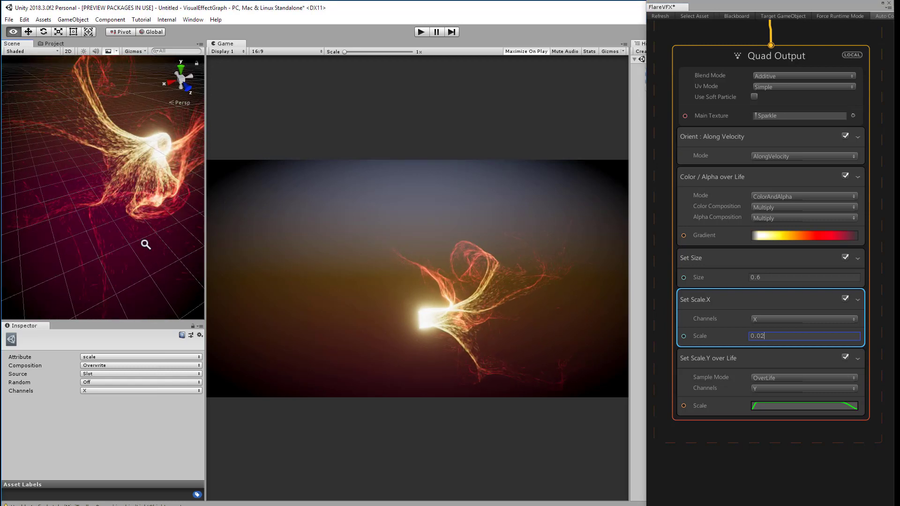
left_click_drag(146, 244, 170, 263, "alt")
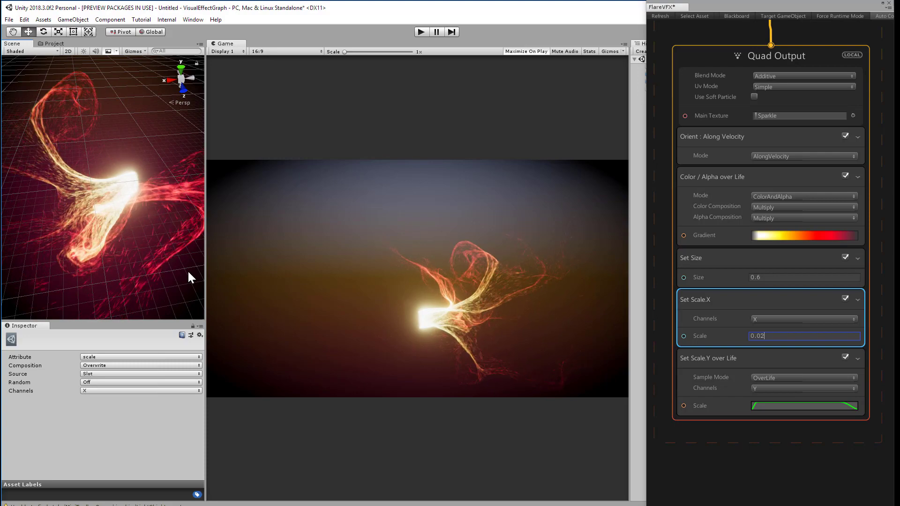
right_click_drag(153, 257, 120, 269, "alt")
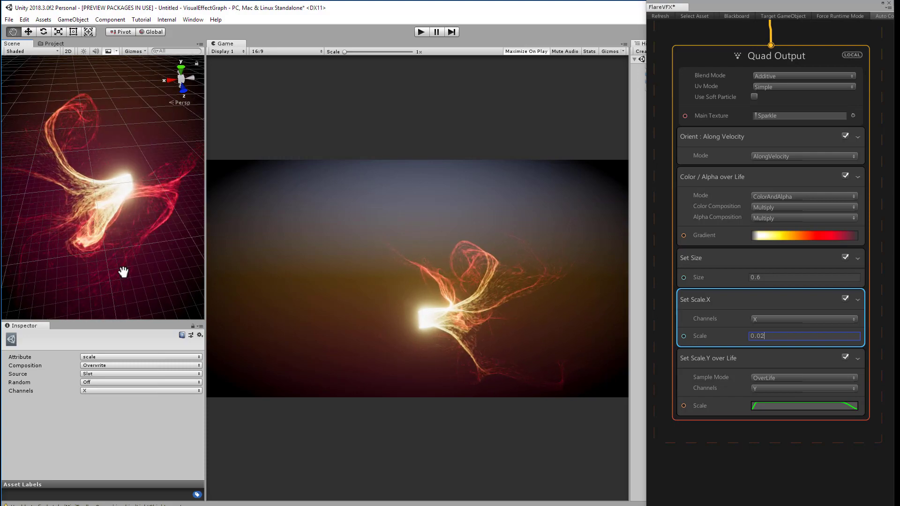
left_click_drag(120, 269, 94, 183, "alt")
left_click_drag(166, 226, 50, 158, "alt")
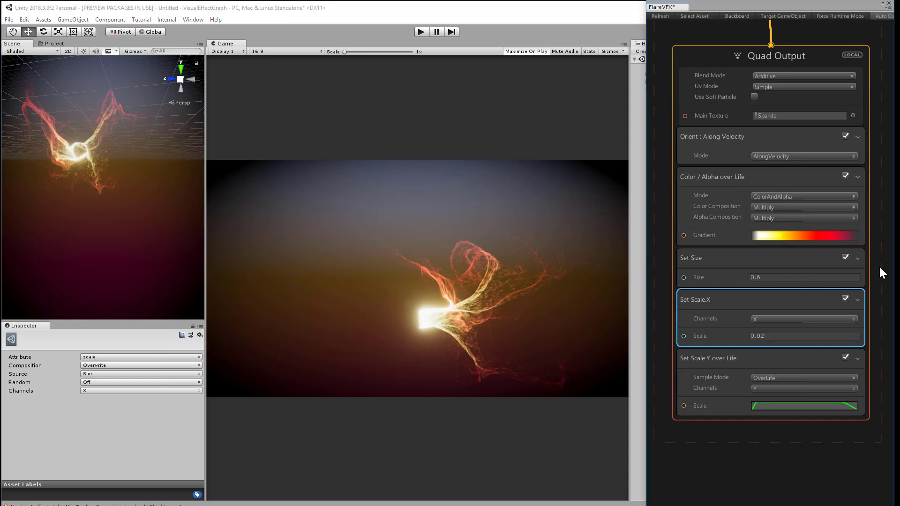
- Scrub the Position (Torus) Arc Sequencer to preview spawn shapes, leaving it at 0.1368
middle_click_drag(879, 265, 875, 436)
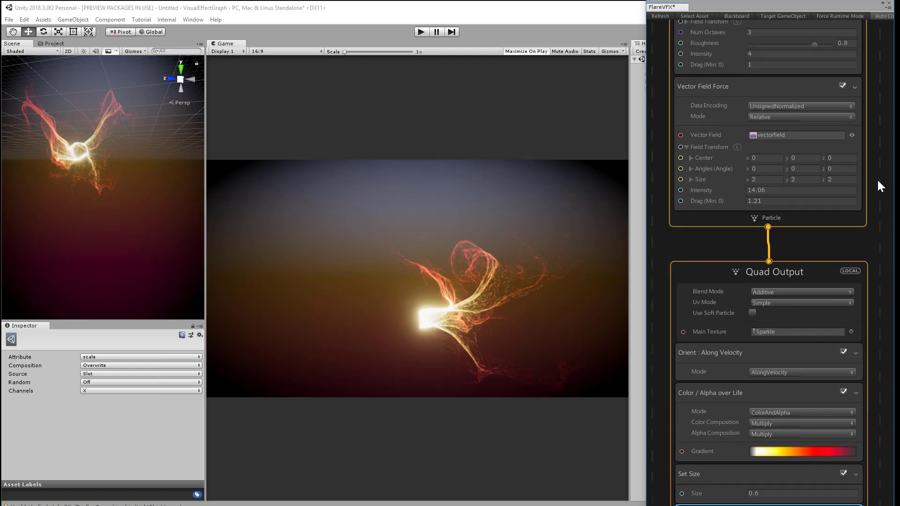
middle_click_drag(876, 178, 884, 505)
mouse_move(796, 236)
left_mouse_down()
mouse_move(830, 238)
mouse_move(736, 247)
mouse_move(839, 241)
mouse_move(789, 243)
left_mouse_up()
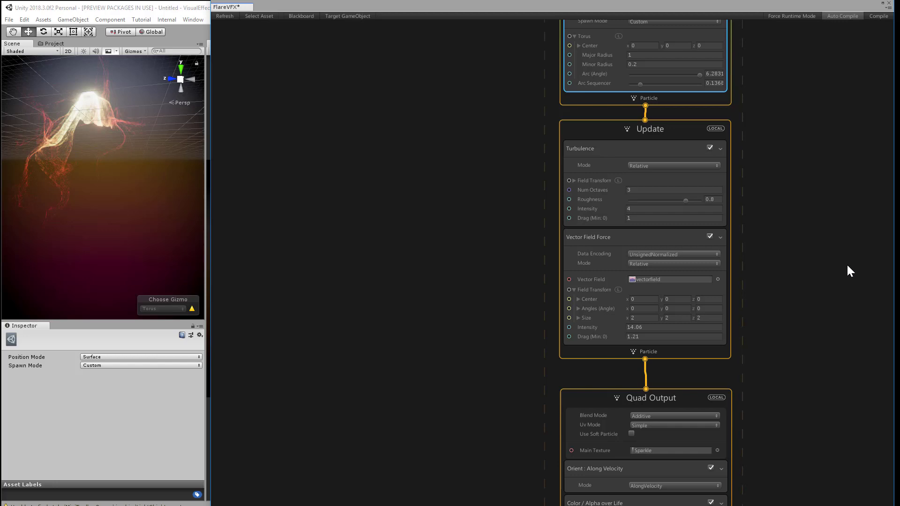
middle_click_drag(849, 270, 898, 262)
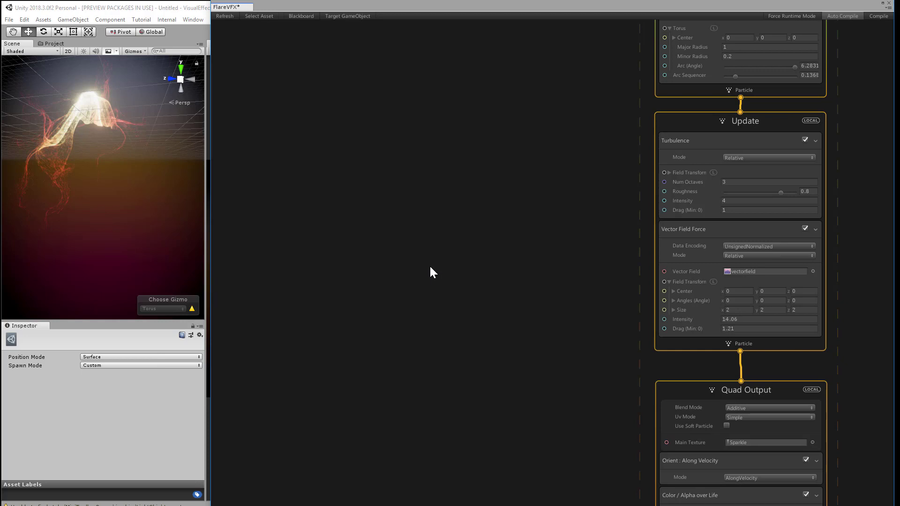
- Add a Periodic Total Time node from Operator > Time, with Period 5 and Range 0–1
right_click(408, 262)
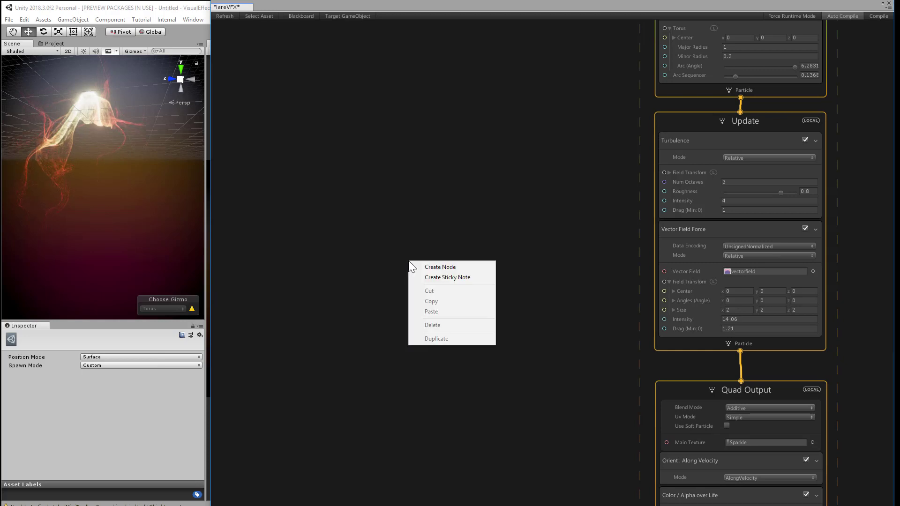
left_click(457, 266)
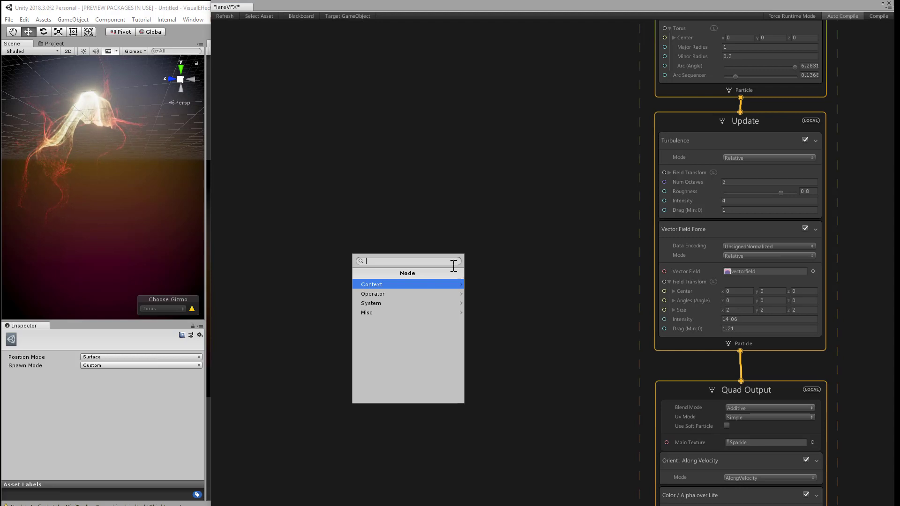
left_click(416, 293)
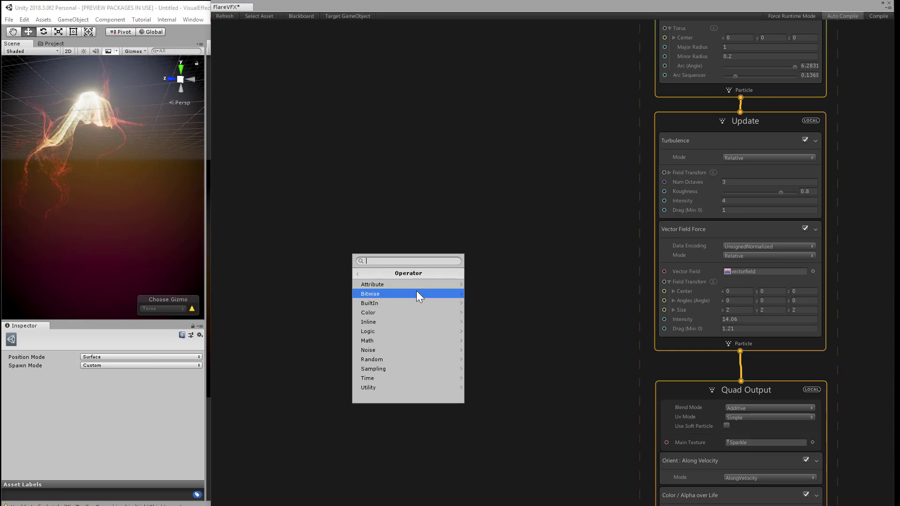
left_click(401, 340)
left_click(406, 339)
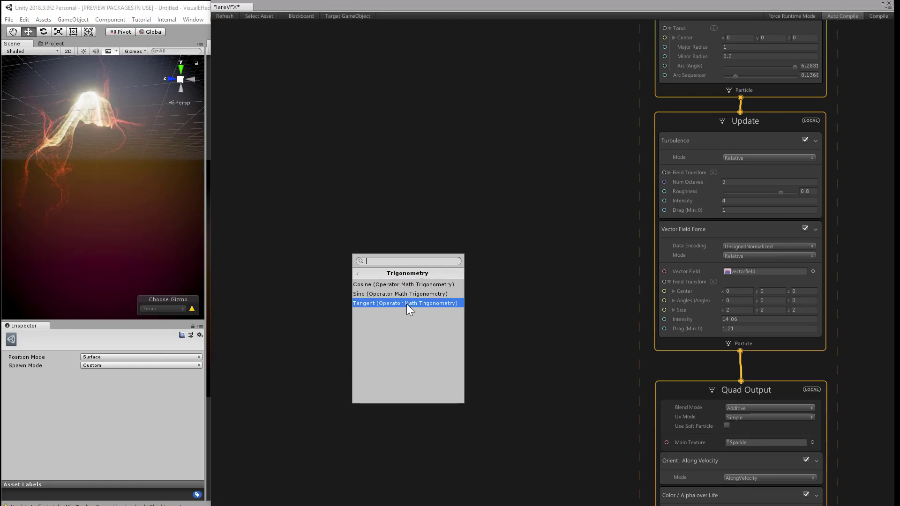
left_click(363, 272)
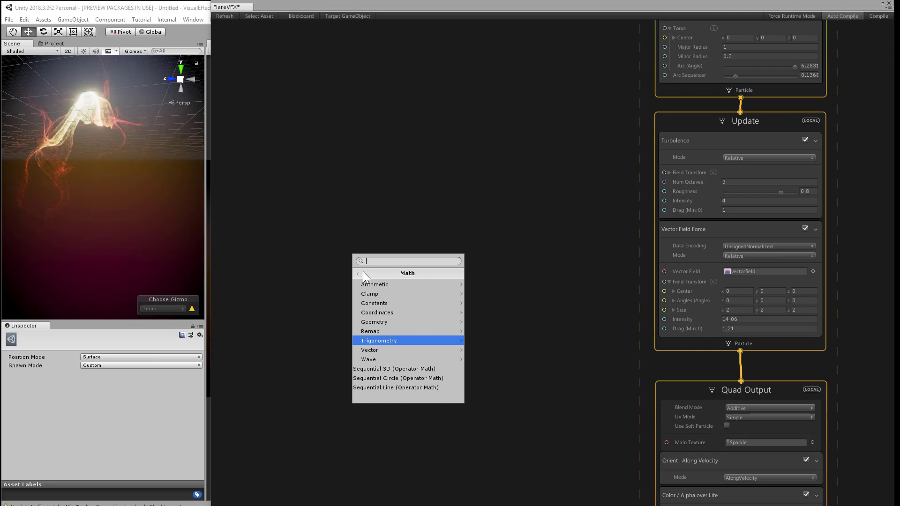
left_click(363, 272)
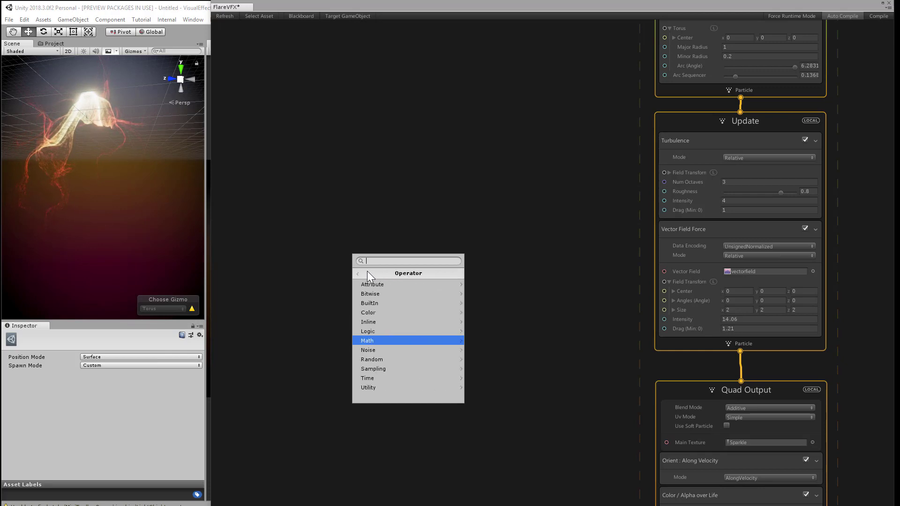
left_click(395, 378)
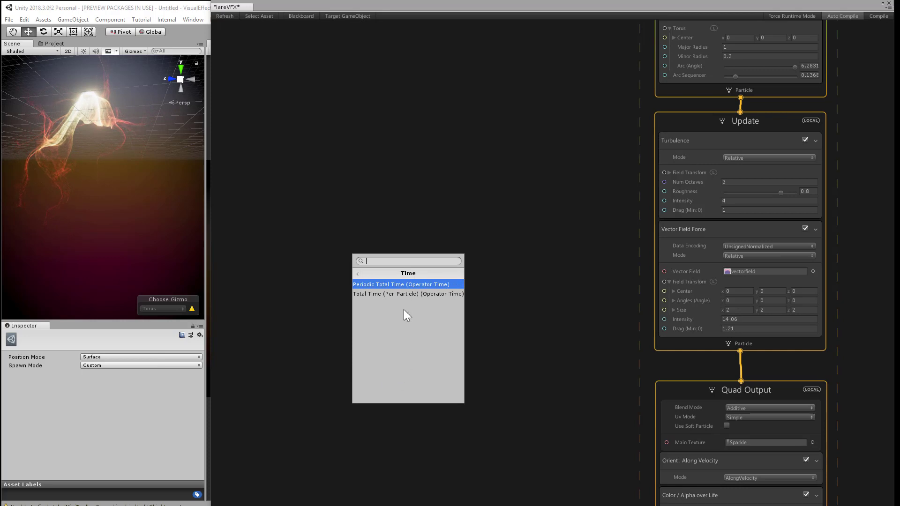
left_click(397, 283)
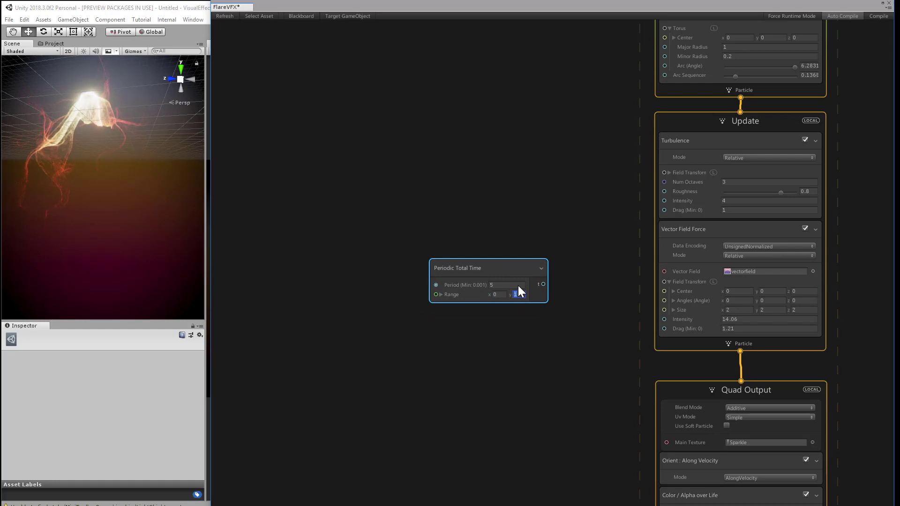
- Move the Periodic Total Time node beside Position (Torus) and wire its output to Arc Sequencer
left_click_drag(516, 269, 555, 293)
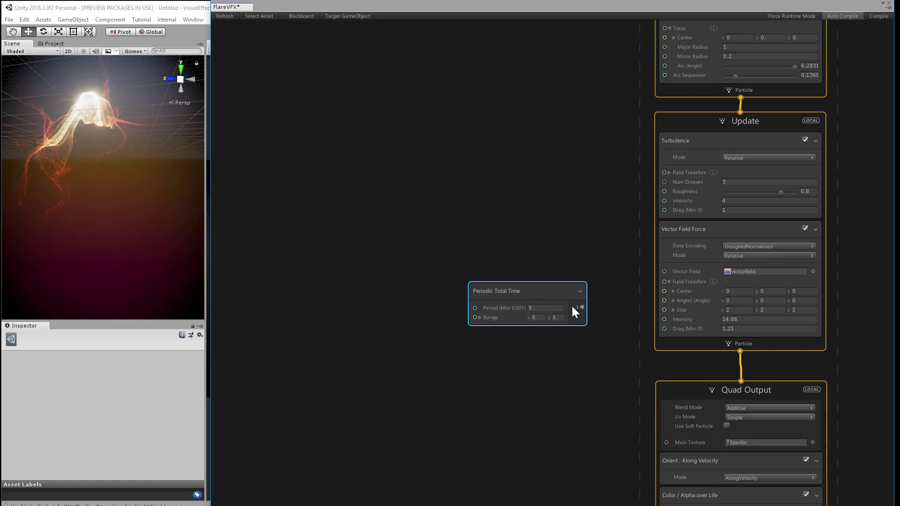
left_click(546, 308)
middle_click_drag(609, 215, 575, 392)
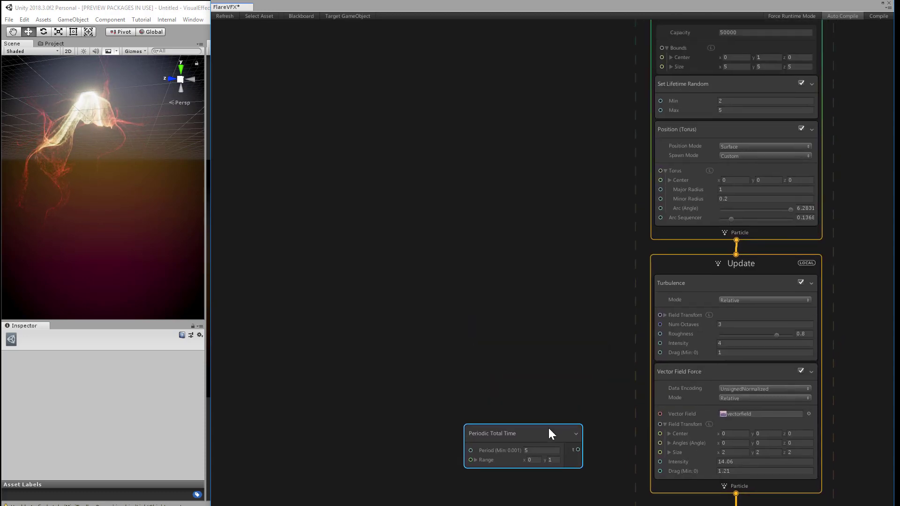
left_click_drag(549, 429, 572, 207)
middle_click_drag(603, 165, 621, 284)
left_click_drag(616, 346, 674, 341)
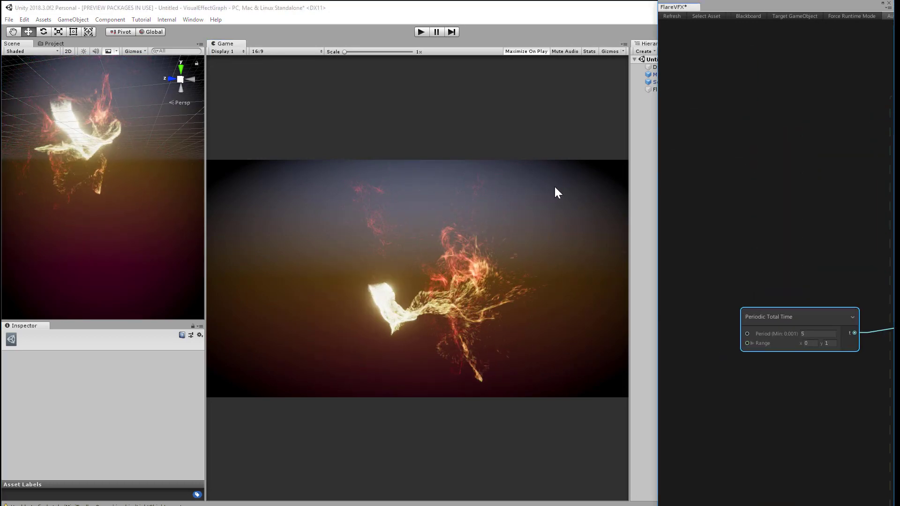
- Set Period to 20, Constant Spawn Rate to 20000 and Initialize Capacity to 100000
left_click(811, 334)
type("20")
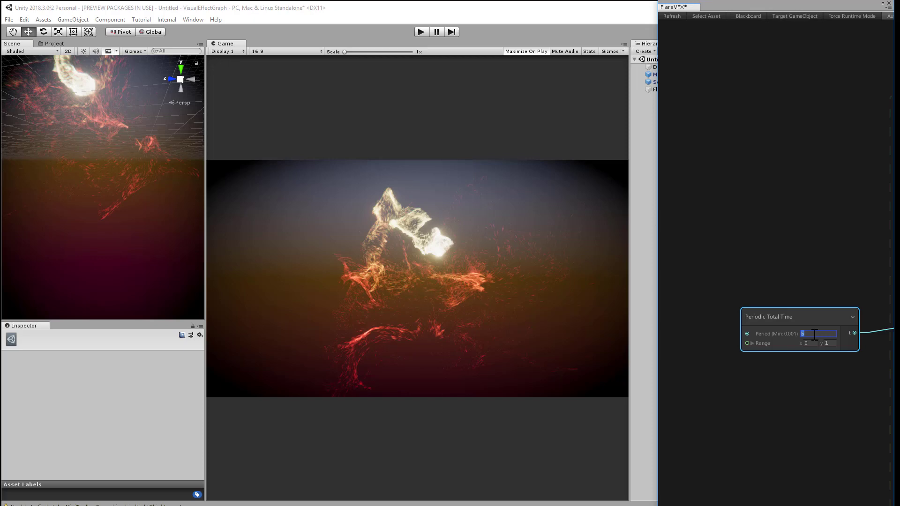
left_click(772, 271)
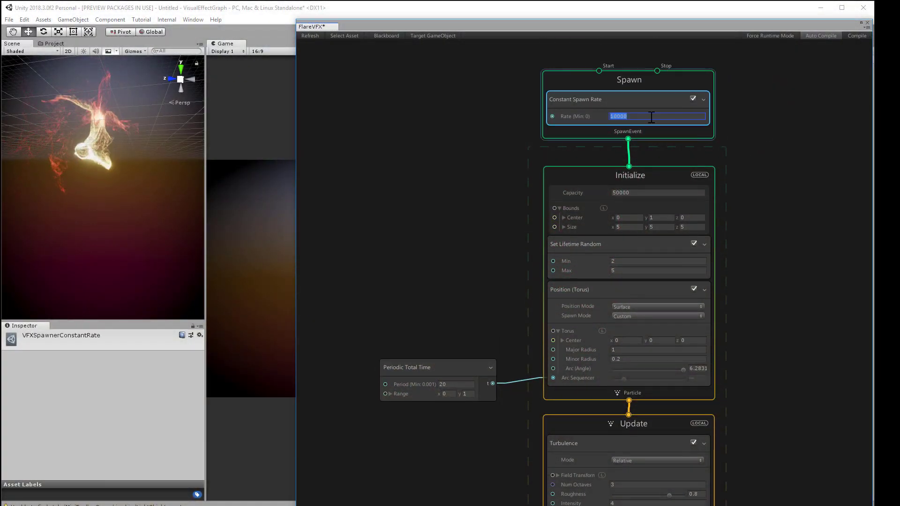
type("20000")
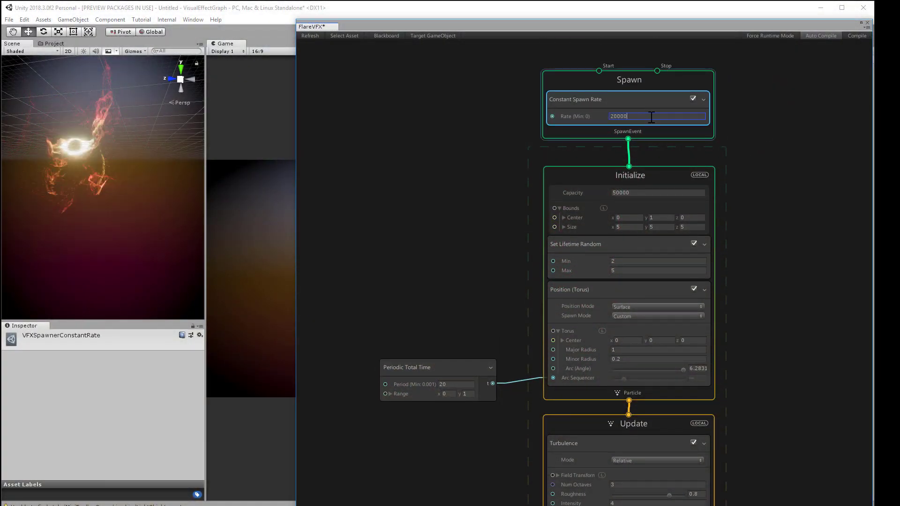
left_click(645, 192)
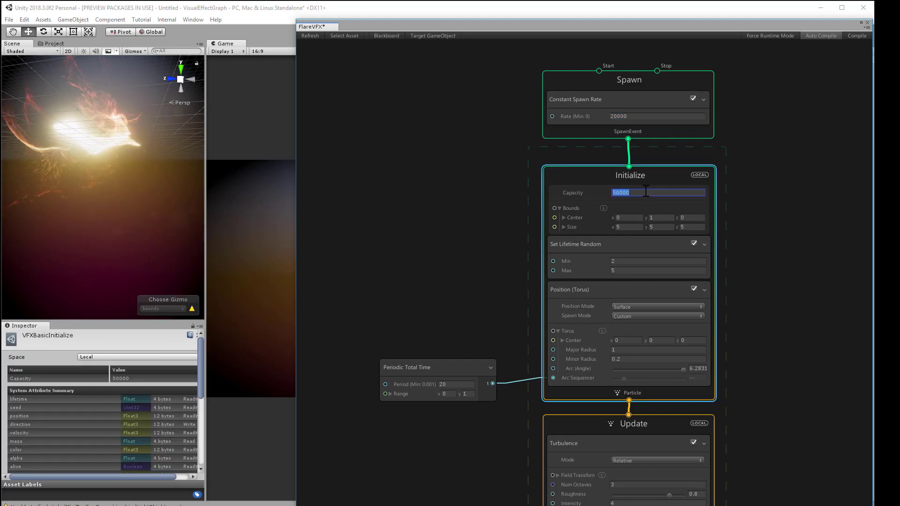
type("100000")
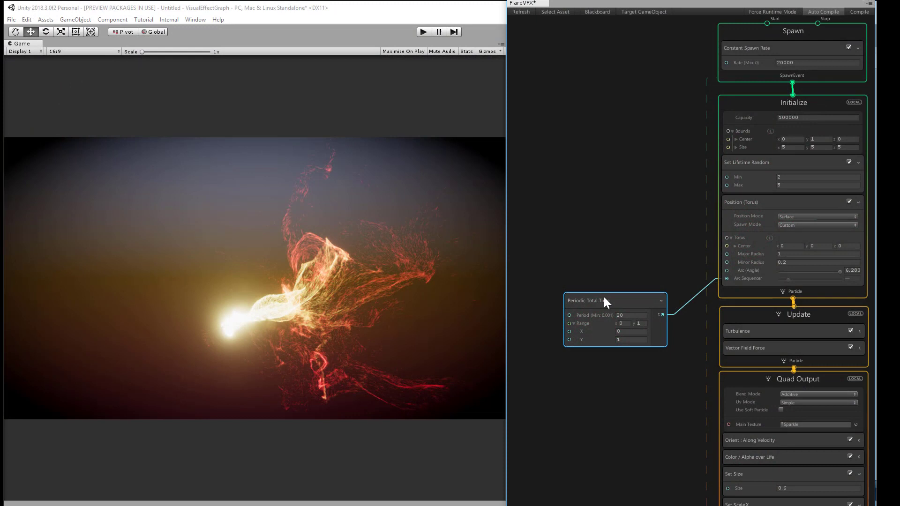
- Copy and paste the Periodic Total Time node, giving the copy a Period of 60
right_click(605, 300)
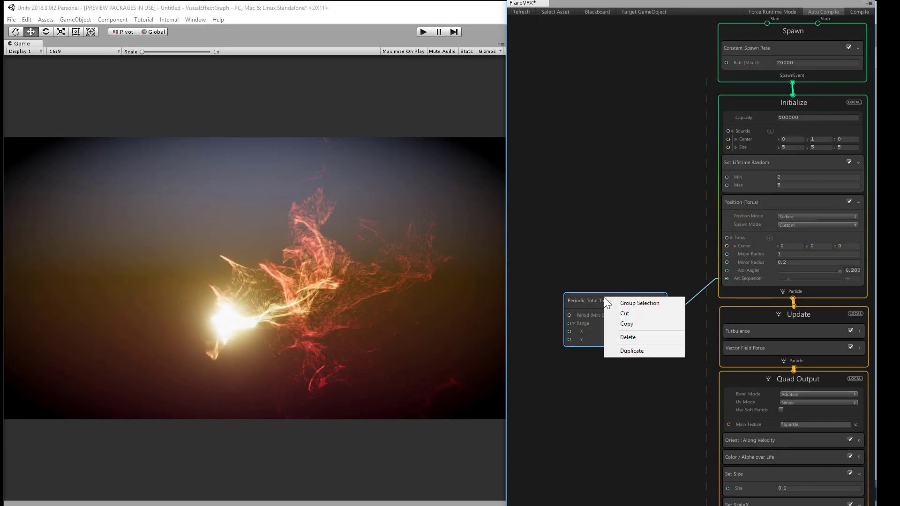
left_click(626, 324)
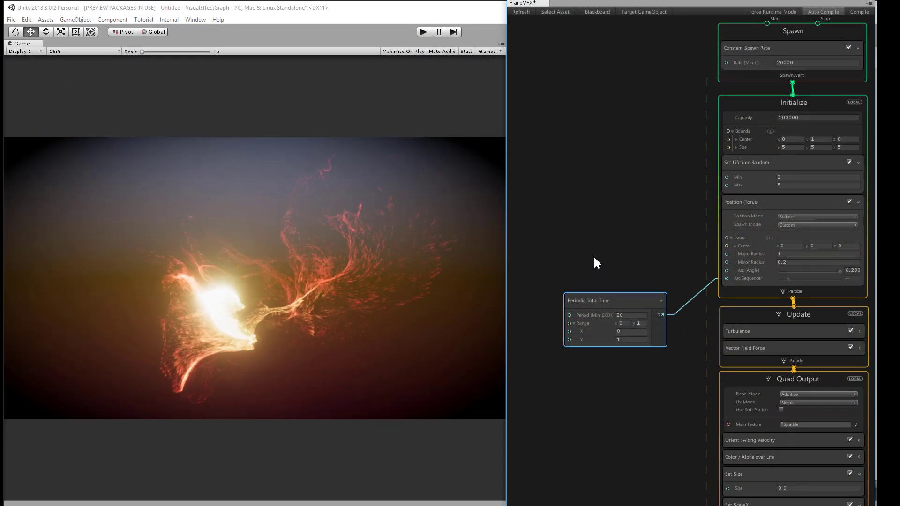
key("ctrl+v")
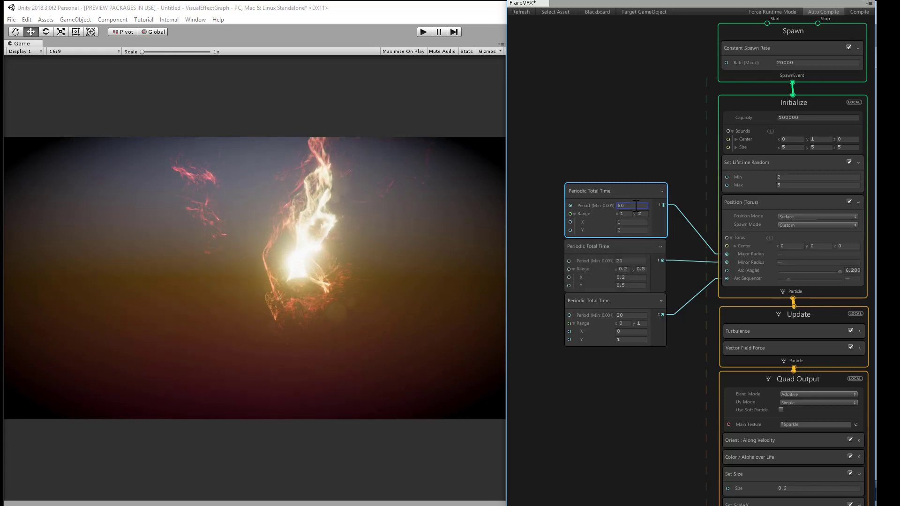
left_click(629, 171)
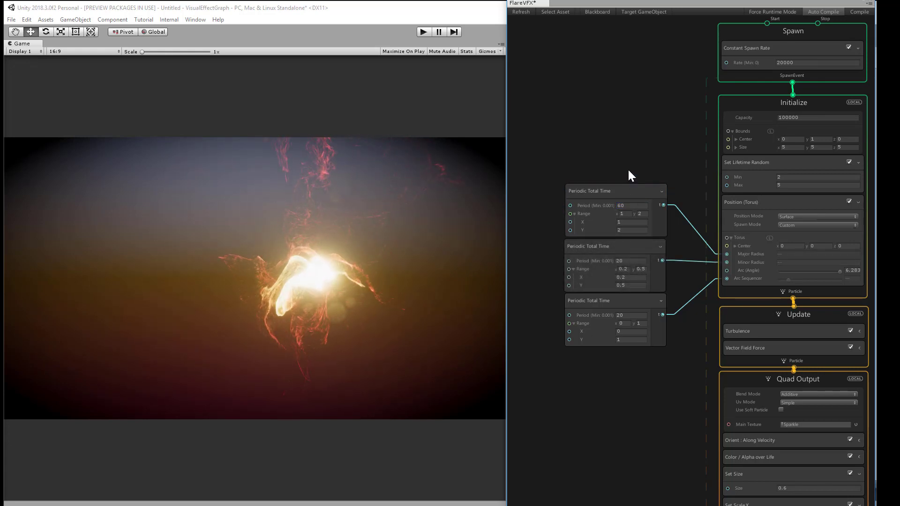